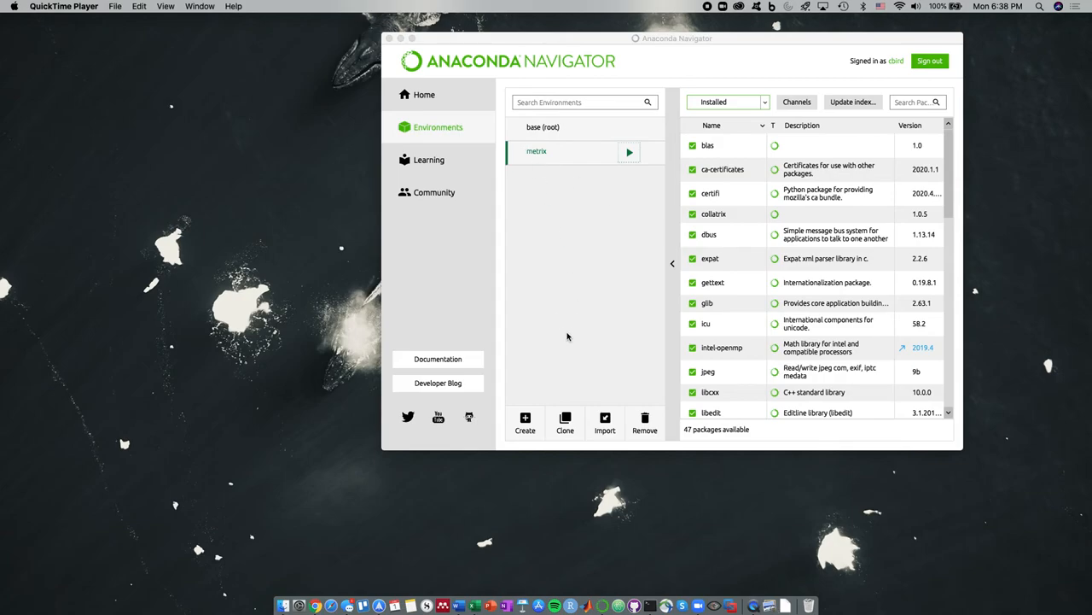
# Open a new Terminal window from the Dock and dismiss the Java JDK alert
pyautogui.rightClick(650, 606)
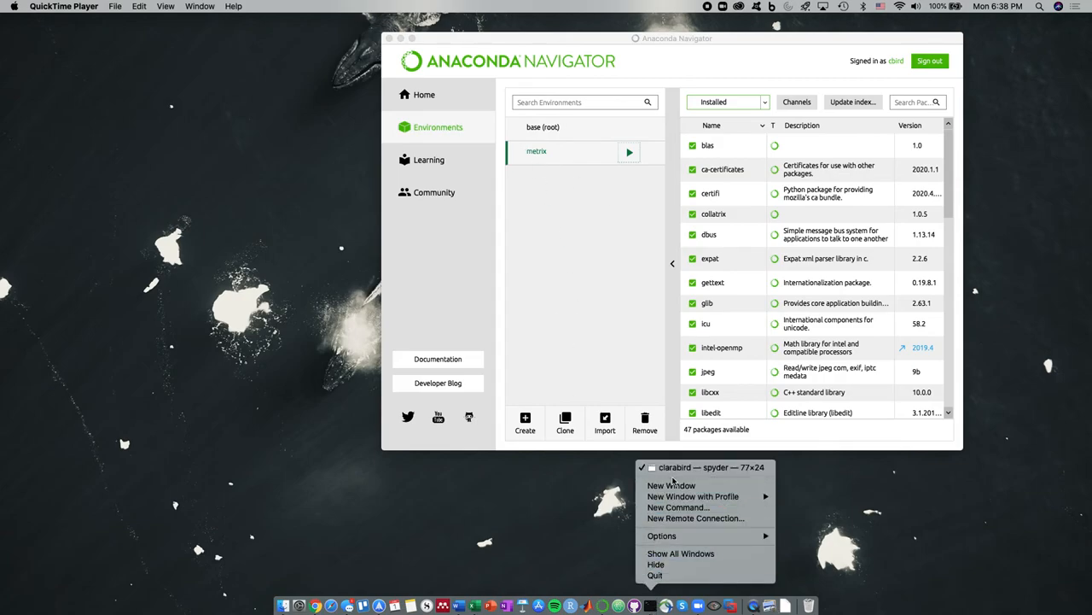
pyautogui.click(683, 487)
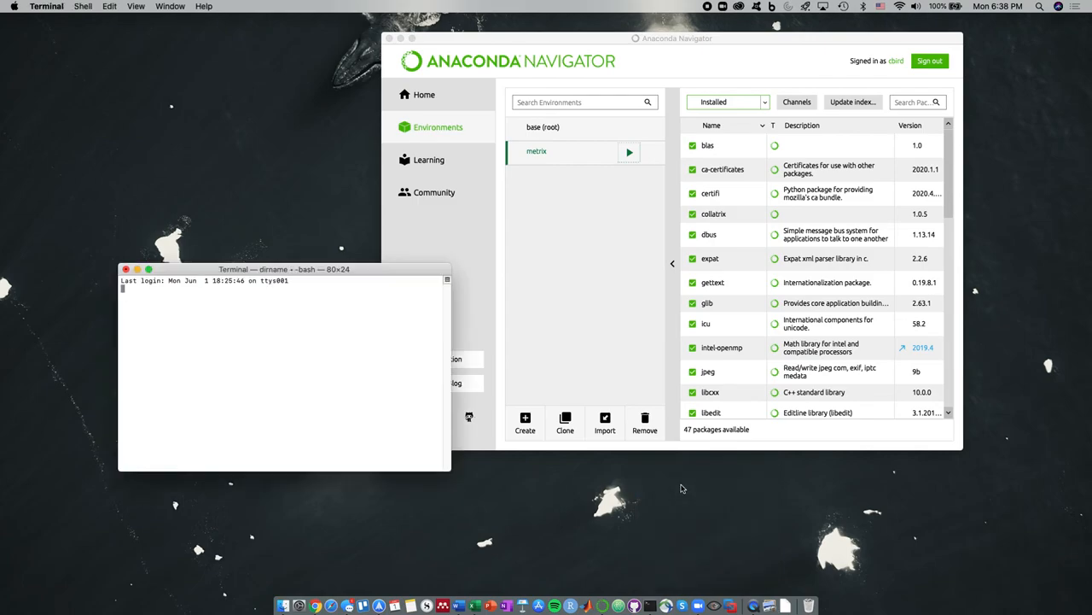
pyautogui.click(632, 209)
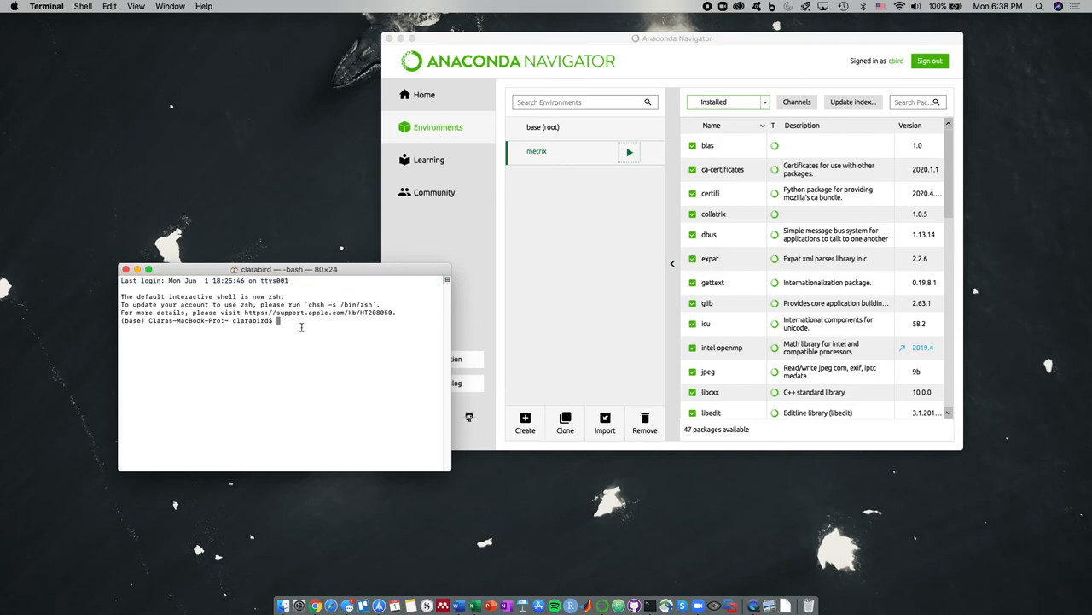
# Run conda activate metrix and move the Terminal window aside
pyautogui.write('conda activate metrix')
pyautogui.press('Return')
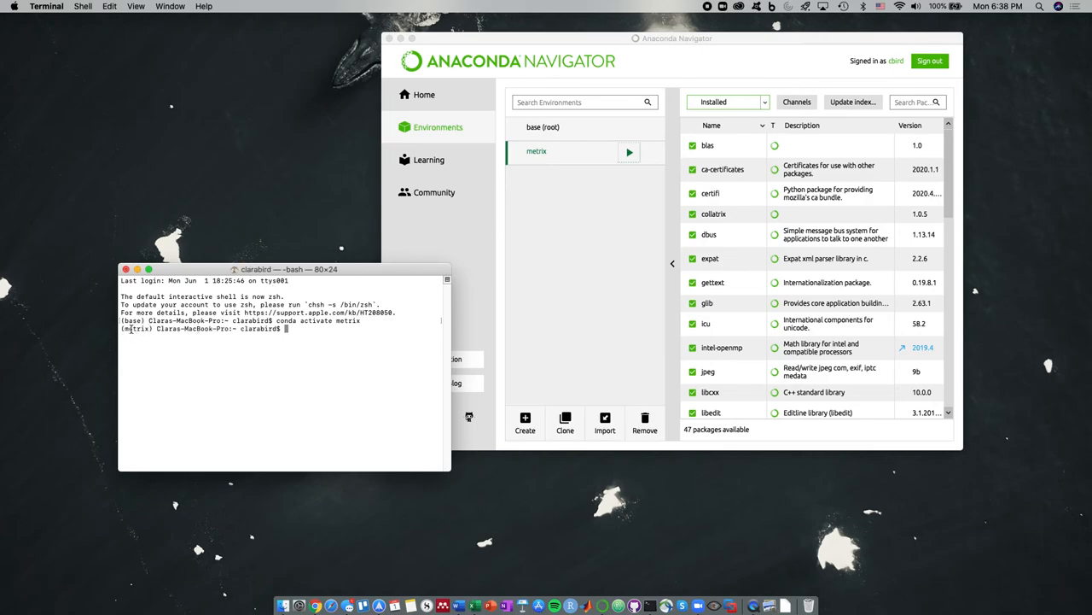
pyautogui.moveTo(416, 273); pyautogui.dragTo(359, 281)
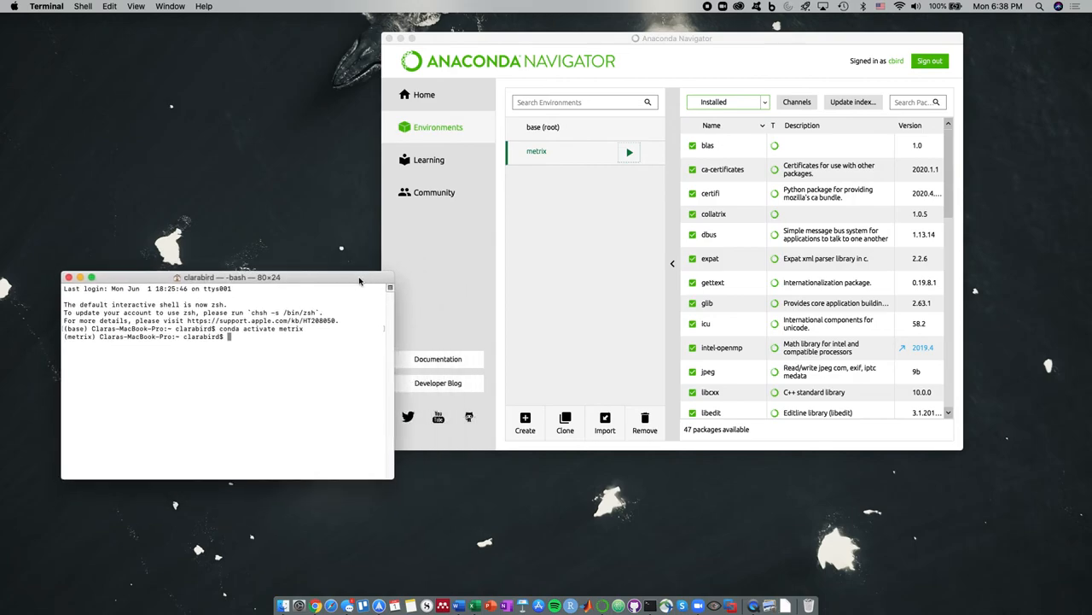
pyautogui.moveTo(519, 36); pyautogui.dragTo(519, 40)
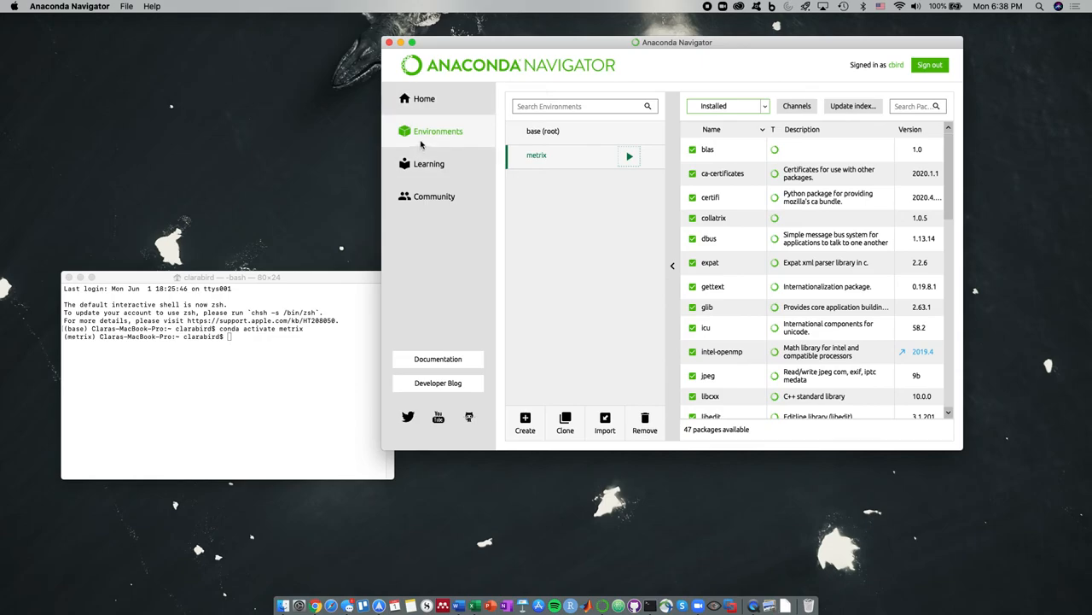
pyautogui.click(629, 157)
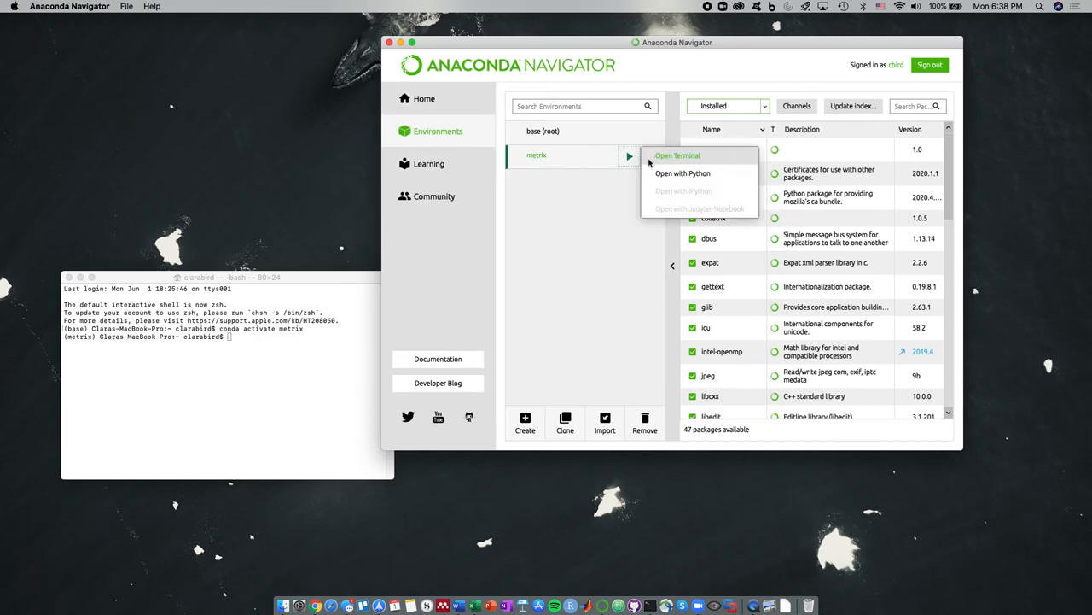
pyautogui.click(656, 159)
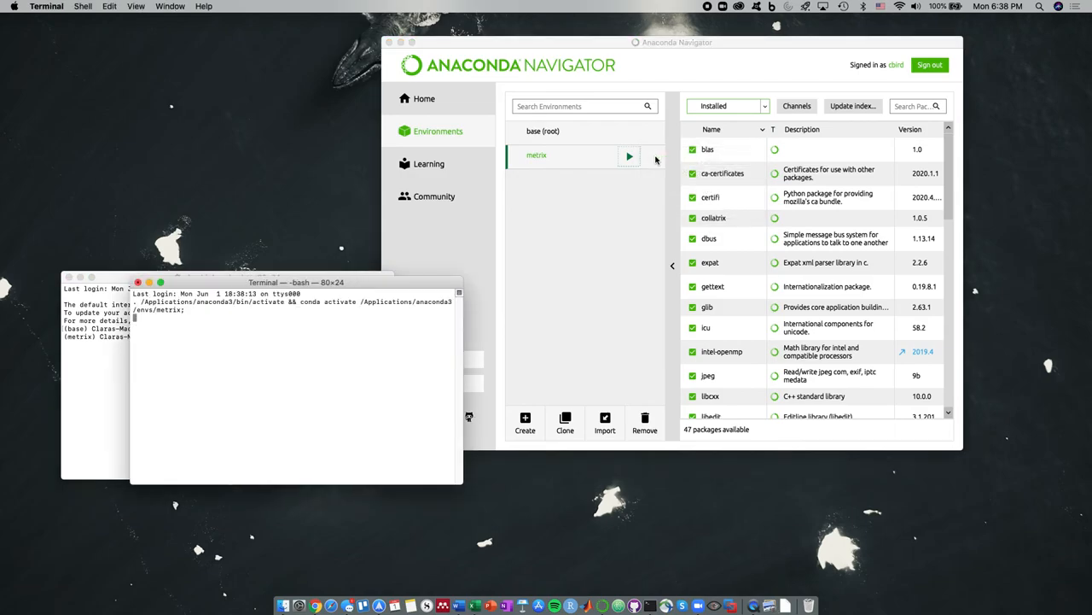
pyautogui.click(638, 214)
pyautogui.moveTo(256, 281); pyautogui.dragTo(448, 272)
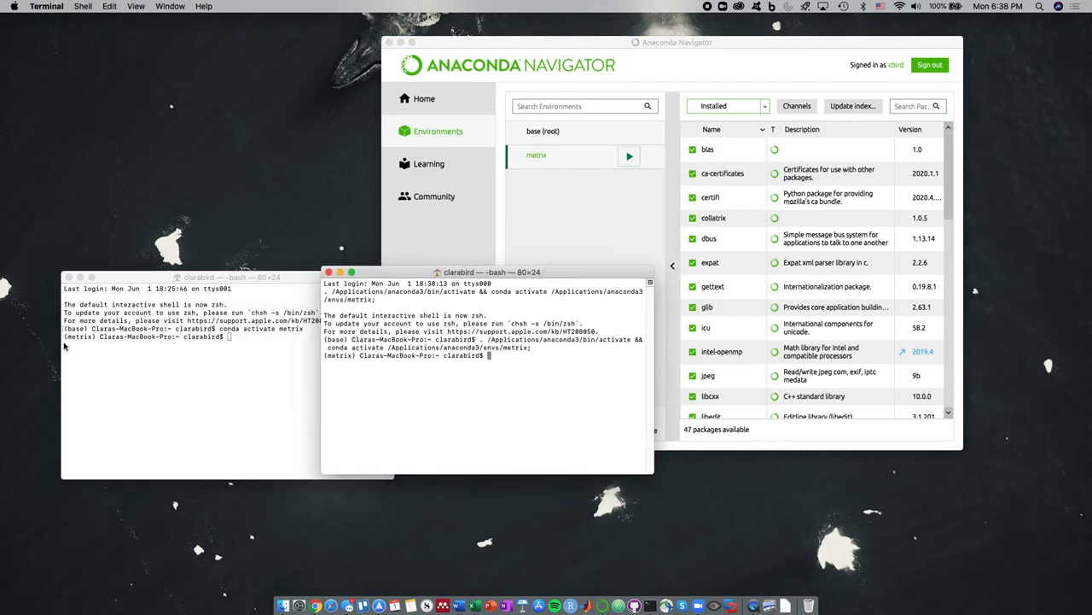
pyautogui.click(328, 272)
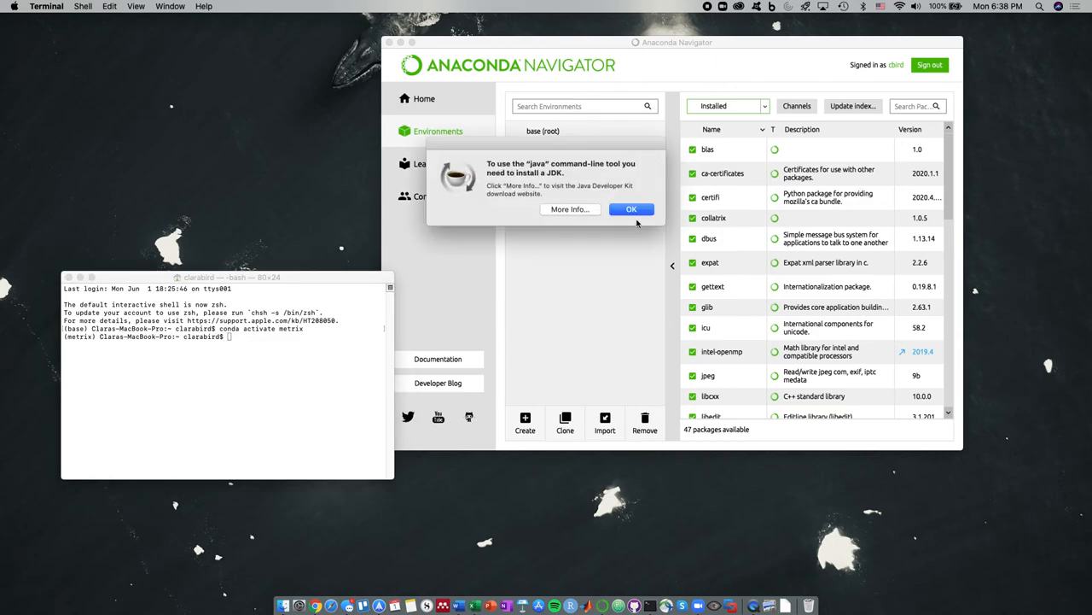
pyautogui.click(633, 210)
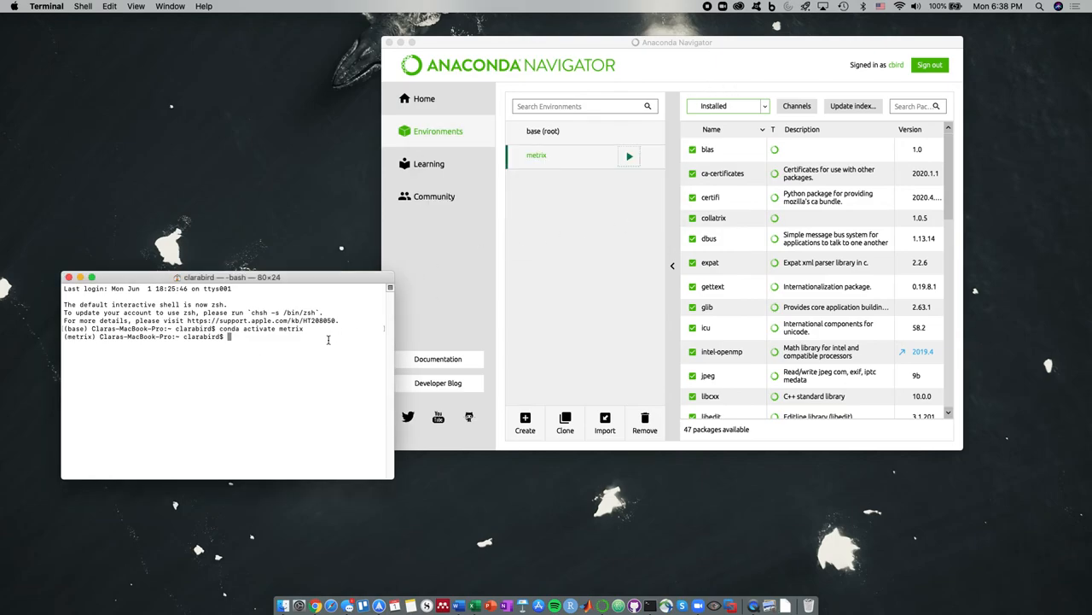
pyautogui.write('python -m morphometrix')
# Launch MorphoMetriX with python -m morphometrix, resize its window, and select the Image ID value 0000
pyautogui.press('Return')
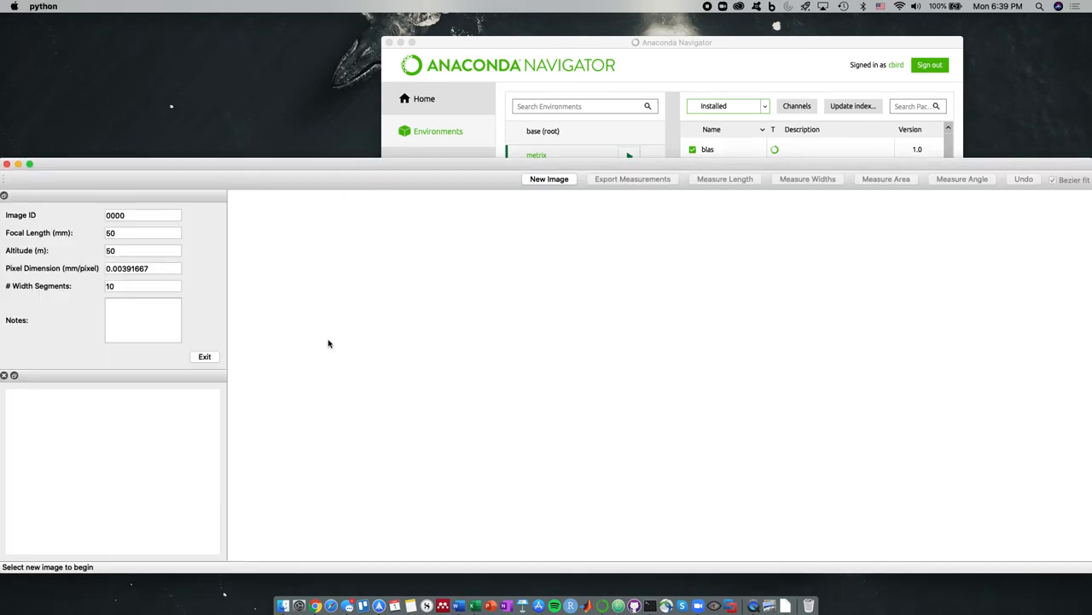
pyautogui.moveTo(2, 576); pyautogui.dragTo(135, 517)
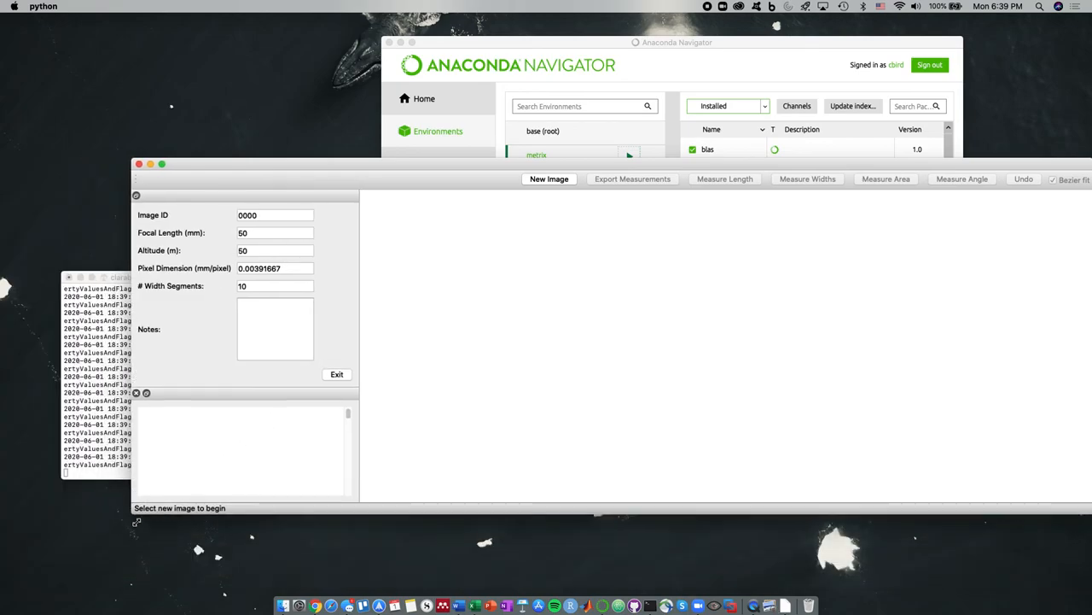
pyautogui.doubleClick(340, 163)
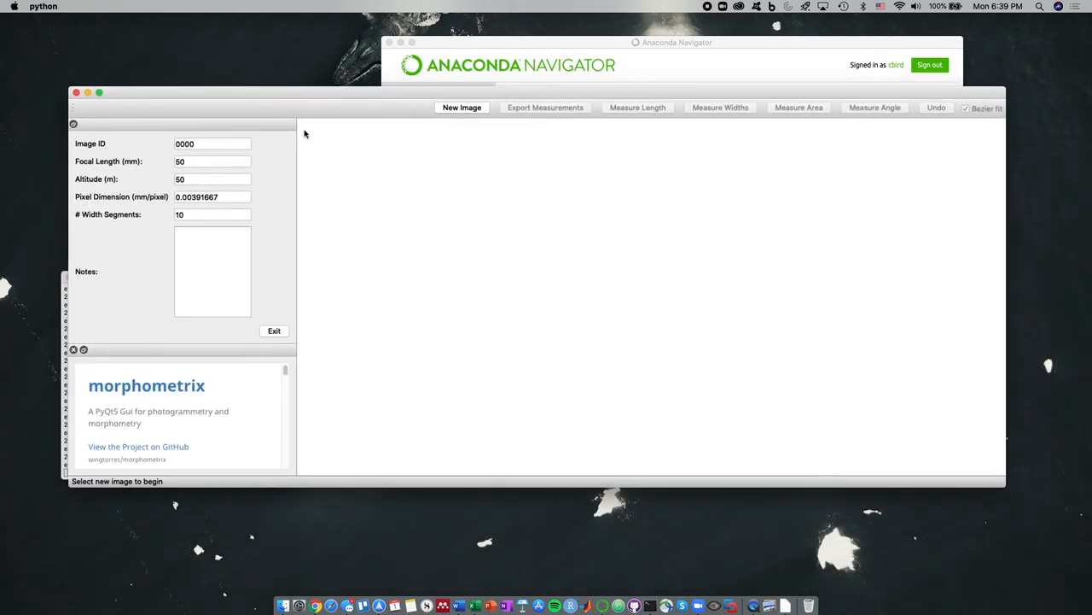
pyautogui.moveTo(213, 150); pyautogui.dragTo(118, 150)
# Enter whale1 as the Image ID
pyautogui.write('whal')
# Open 200528_O_F1_vlc00008.png from the shared drive's 2020 > P4pro_Ospray_Drone_Test > Snapshots > whale folder
pyautogui.click(463, 108)
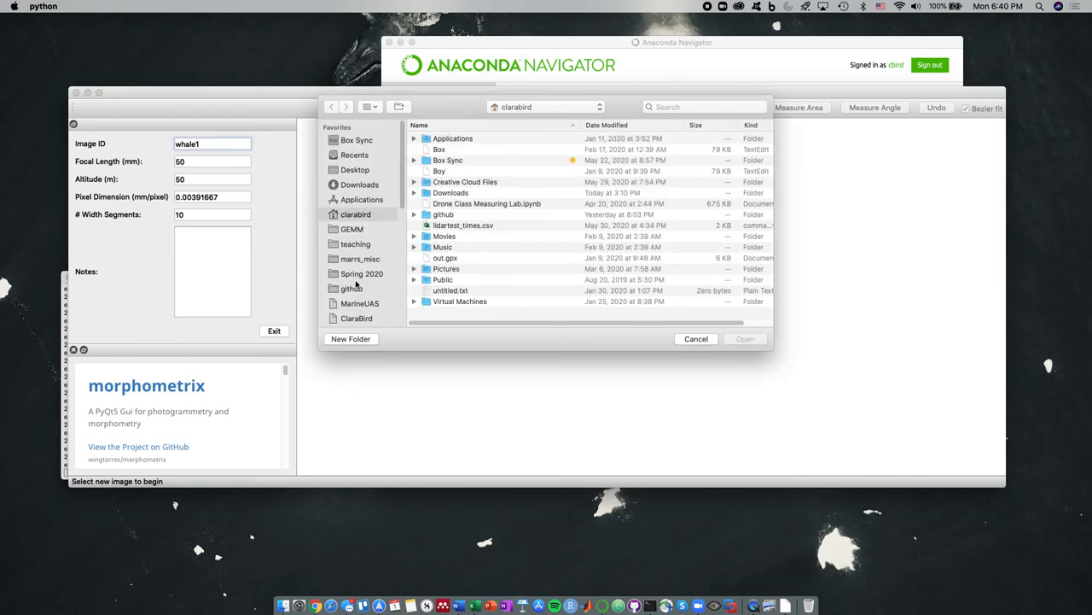
pyautogui.scroll(-5, 355, 256)
pyautogui.click(357, 198)
pyautogui.doubleClick(458, 139)
pyautogui.doubleClick(458, 140)
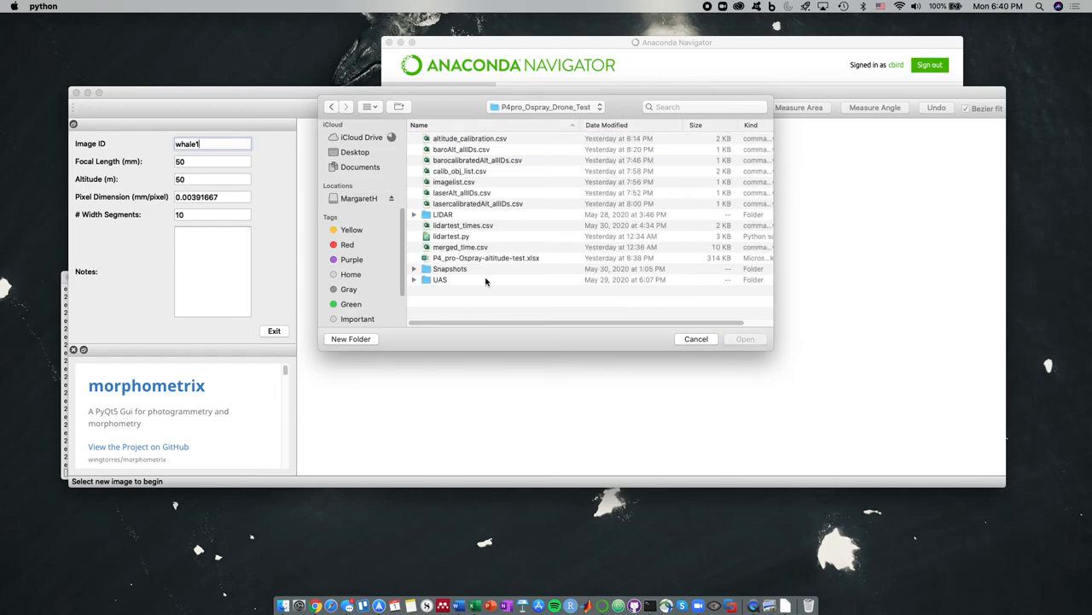
pyautogui.doubleClick(448, 269)
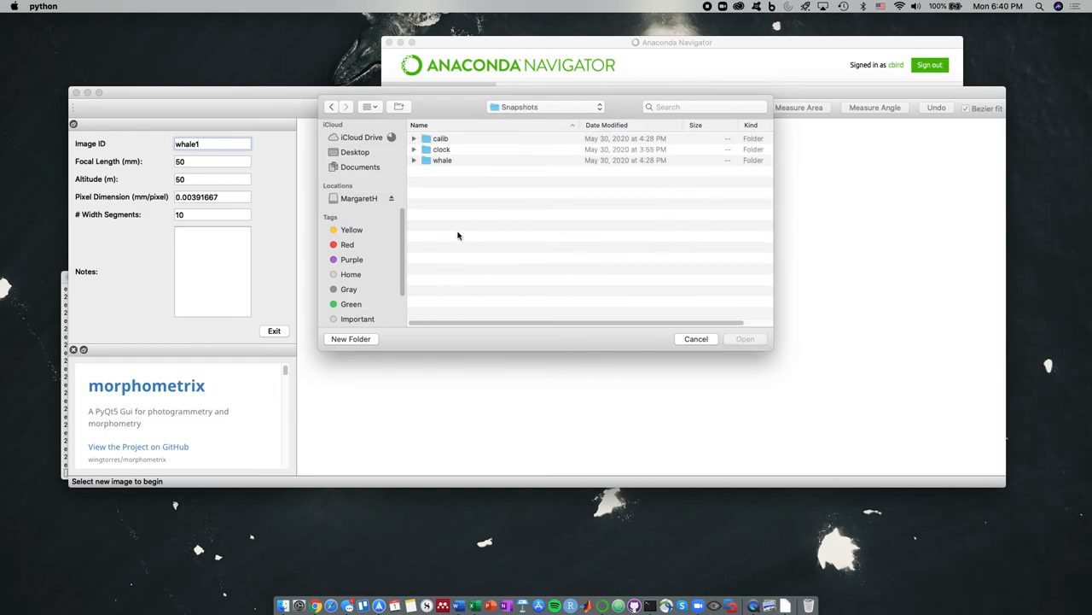
pyautogui.doubleClick(454, 160)
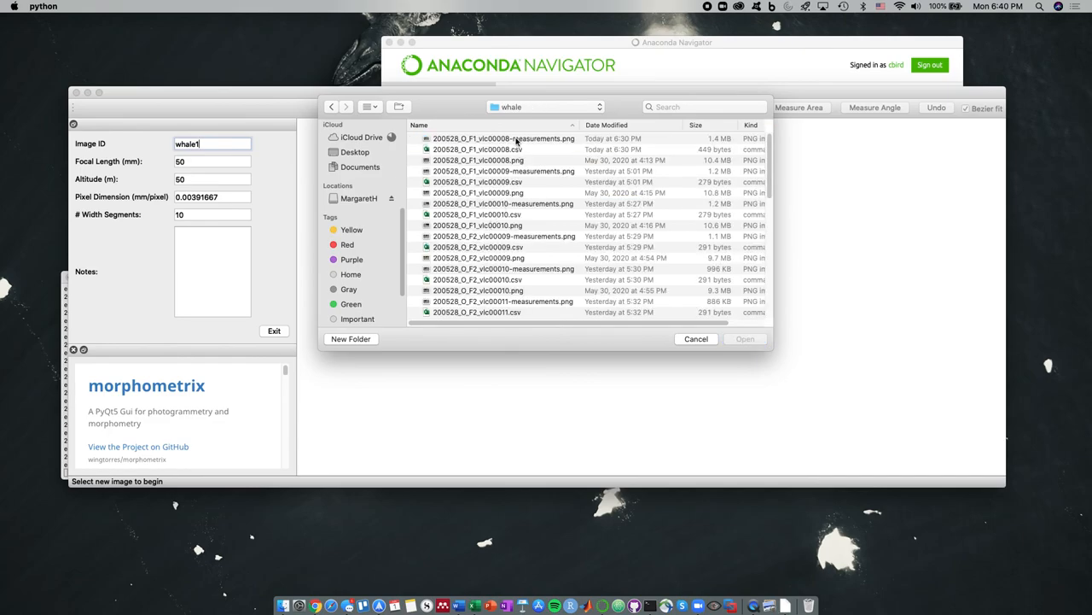
pyautogui.click(527, 163)
pyautogui.click(741, 340)
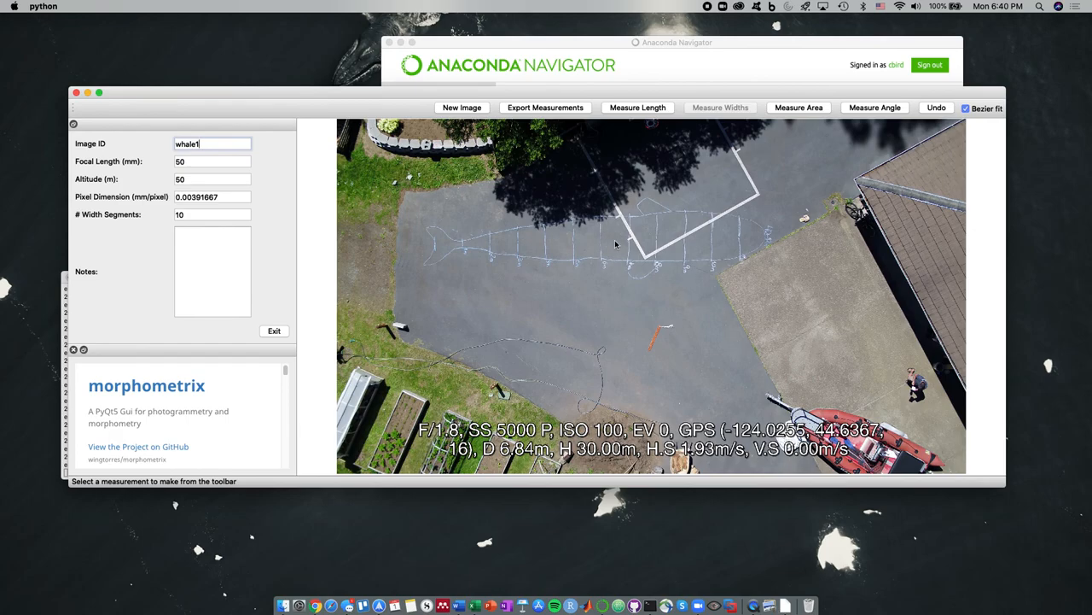
# Begin a Measure Length line and confirm its name as WL
pyautogui.click(640, 110)
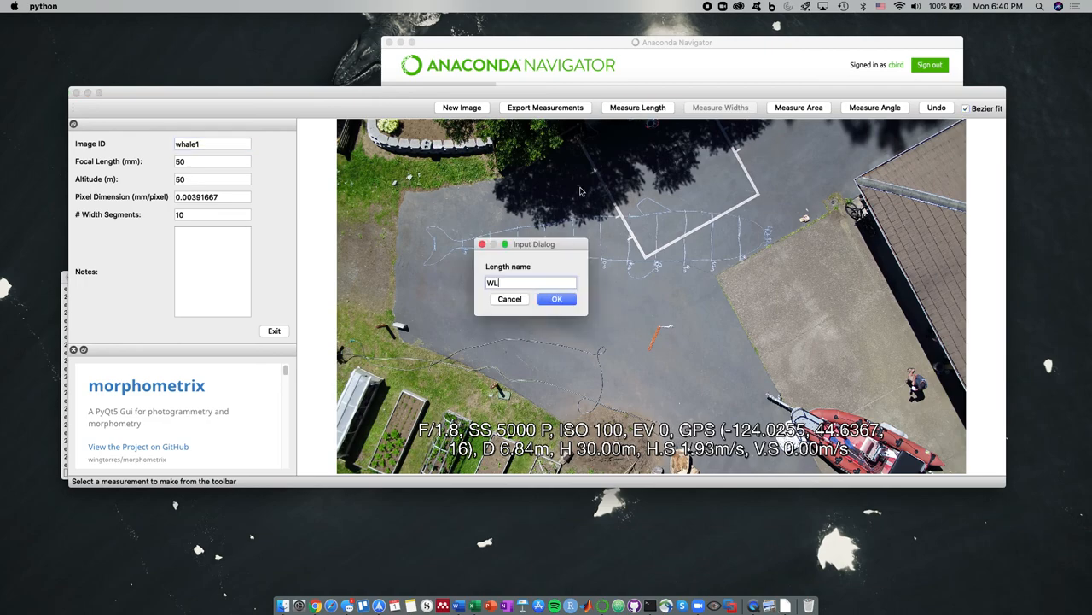
pyautogui.press('Return')
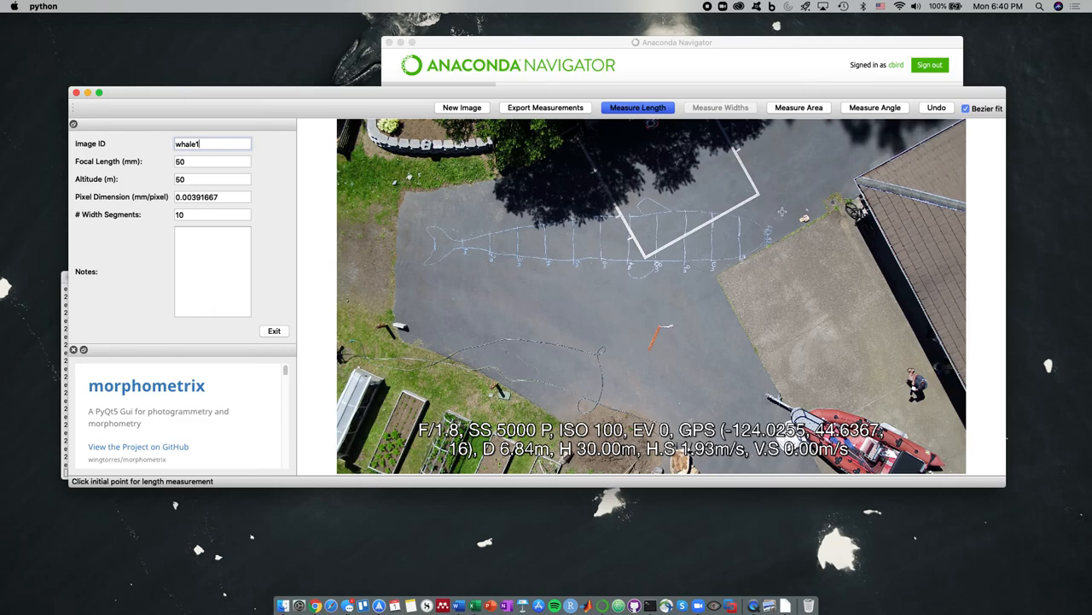
# Place the WL line's first point at the whale's snout and the next along the body
pyautogui.scroll(2, 759, 237)
pyautogui.scroll(5, 761, 237)
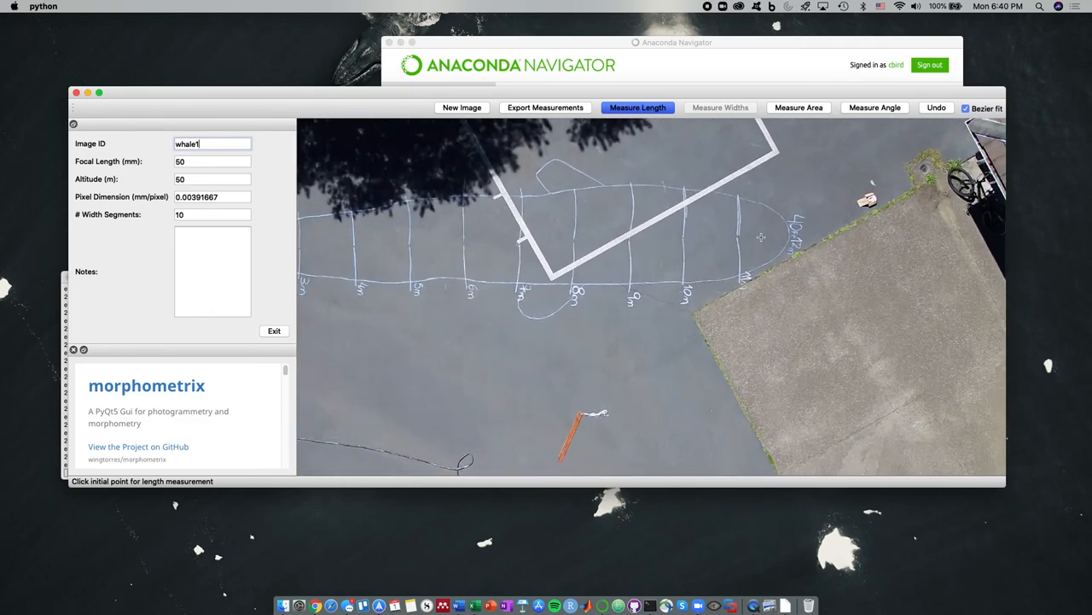
pyautogui.scroll(-8, 752, 247)
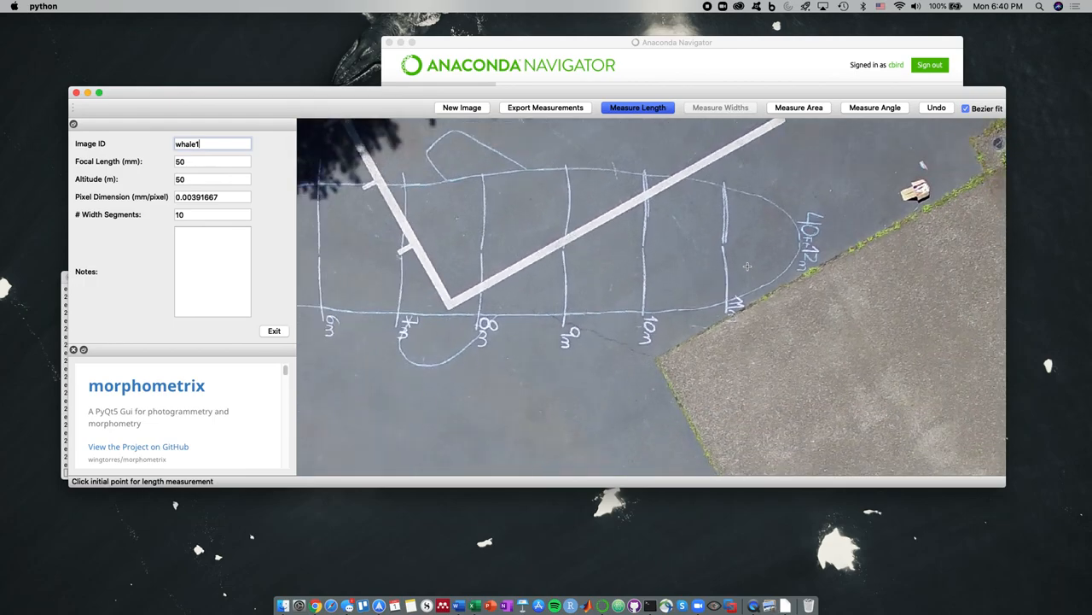
pyautogui.scroll(4, 375, 249)
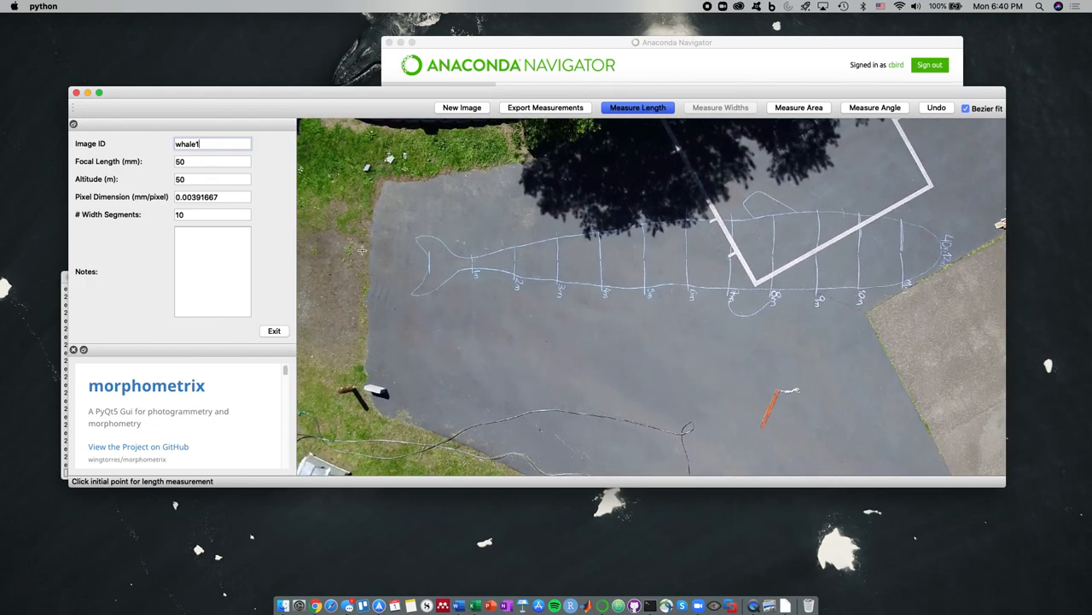
pyautogui.scroll(-4, 454, 263)
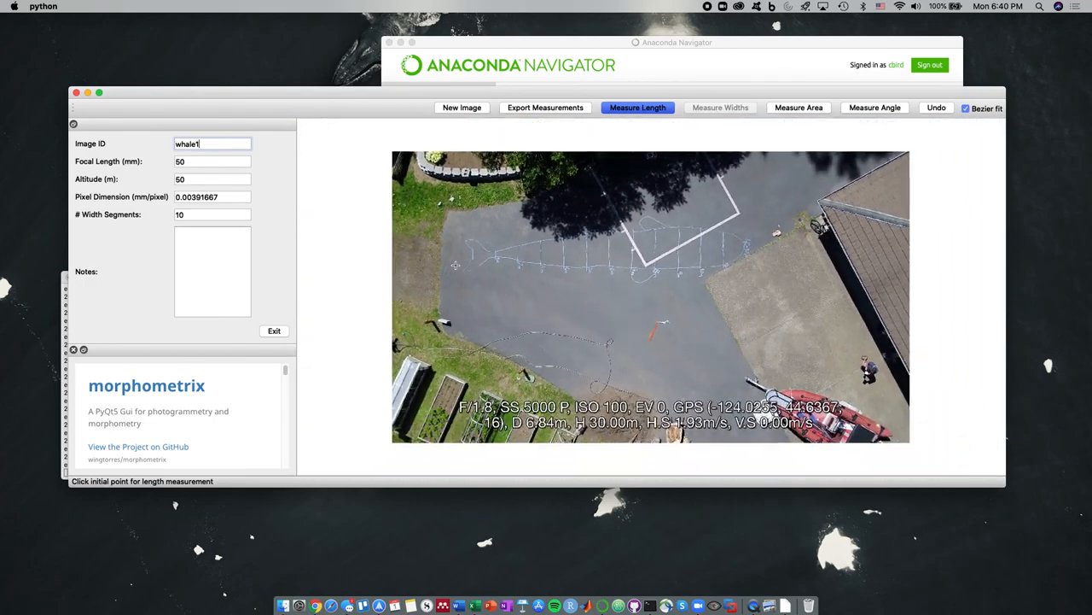
pyautogui.scroll(6, 807, 221)
pyautogui.scroll(8, 754, 247)
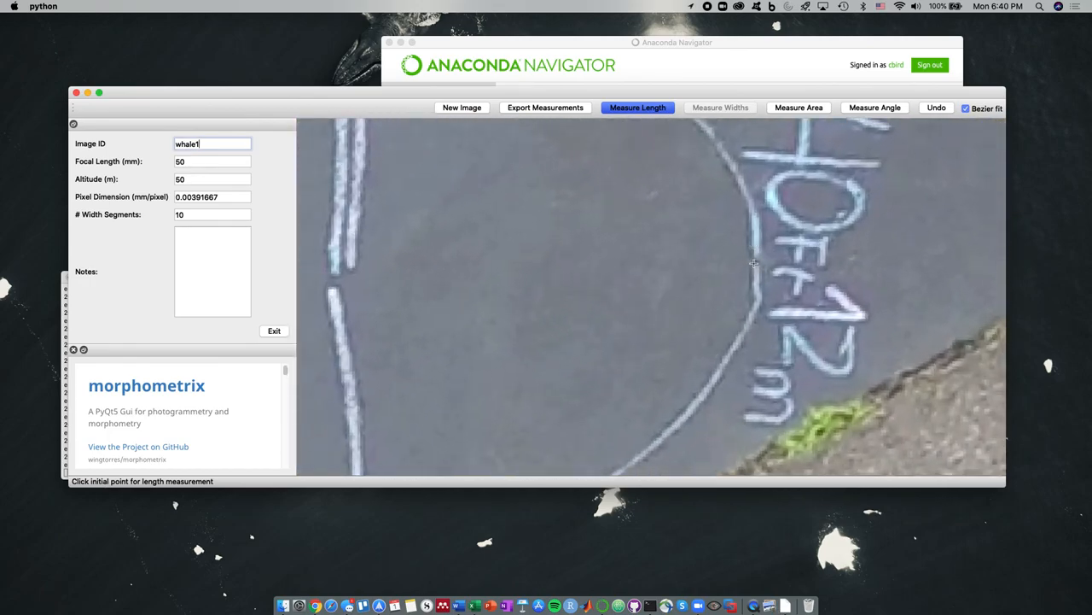
pyautogui.click(758, 259)
pyautogui.scroll(-4, 558, 280)
pyautogui.scroll(-5, 554, 280)
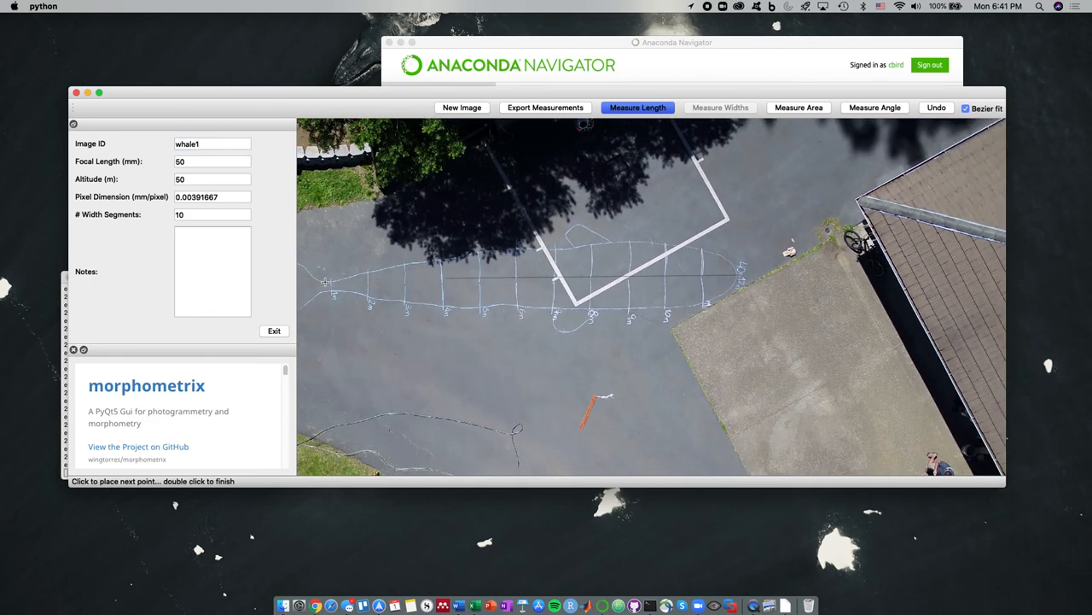
pyautogui.scroll(6, 393, 290)
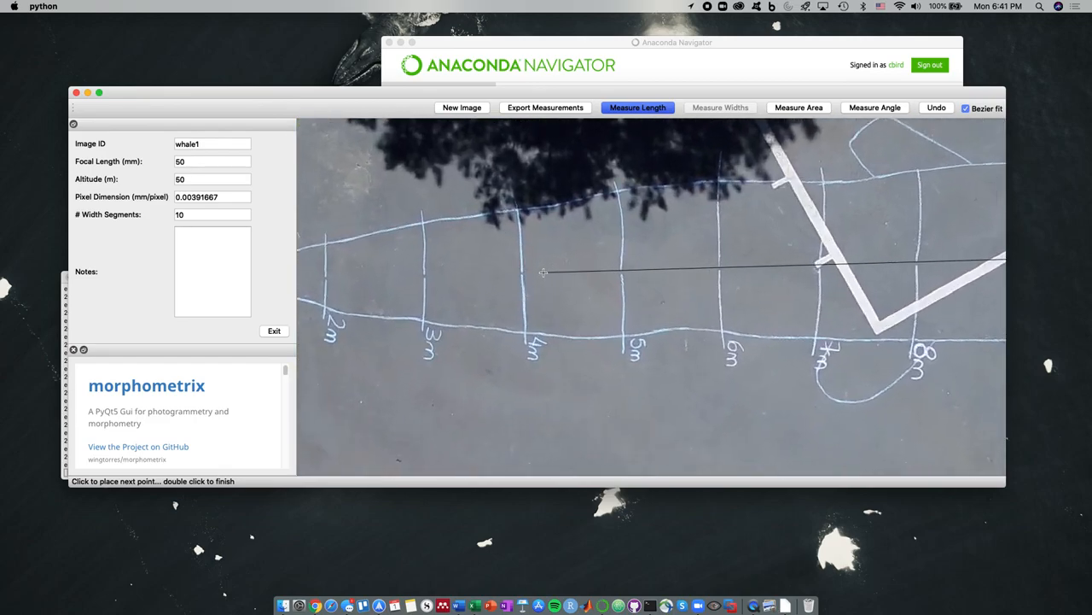
pyautogui.click(460, 274)
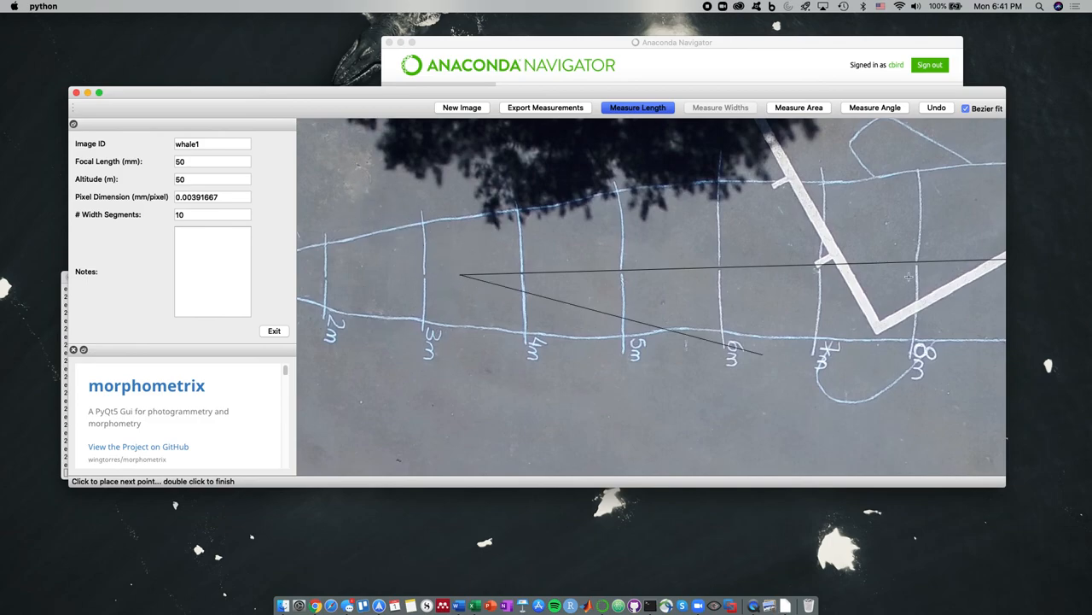
# Finish the WL line with a double-click at the notch between the tail flukes
pyautogui.click(936, 108)
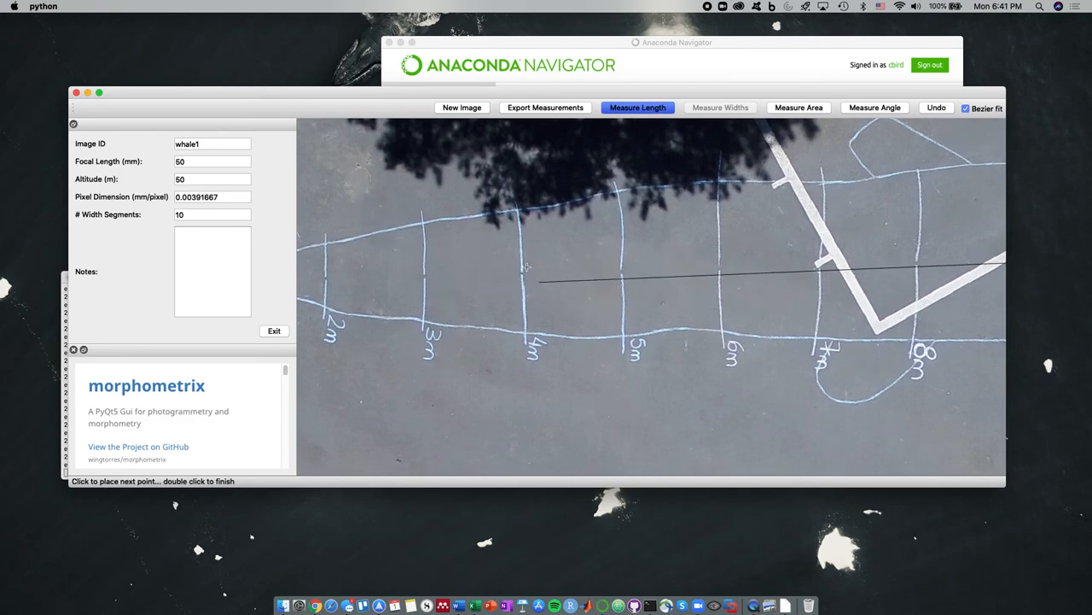
pyautogui.scroll(-10, 481, 265)
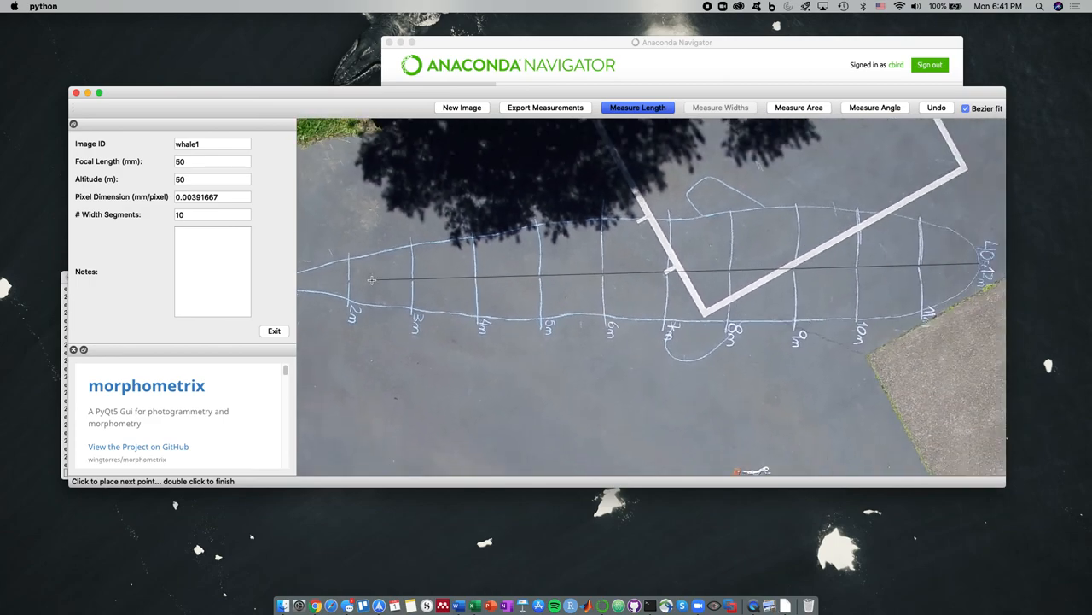
pyautogui.scroll(10, 350, 276)
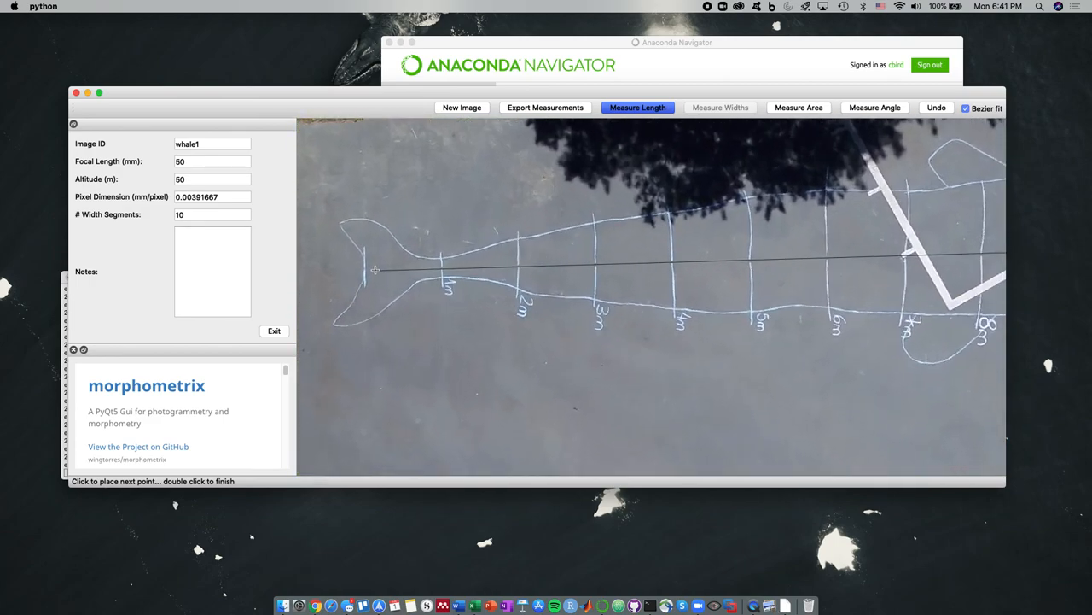
pyautogui.scroll(2, 362, 268)
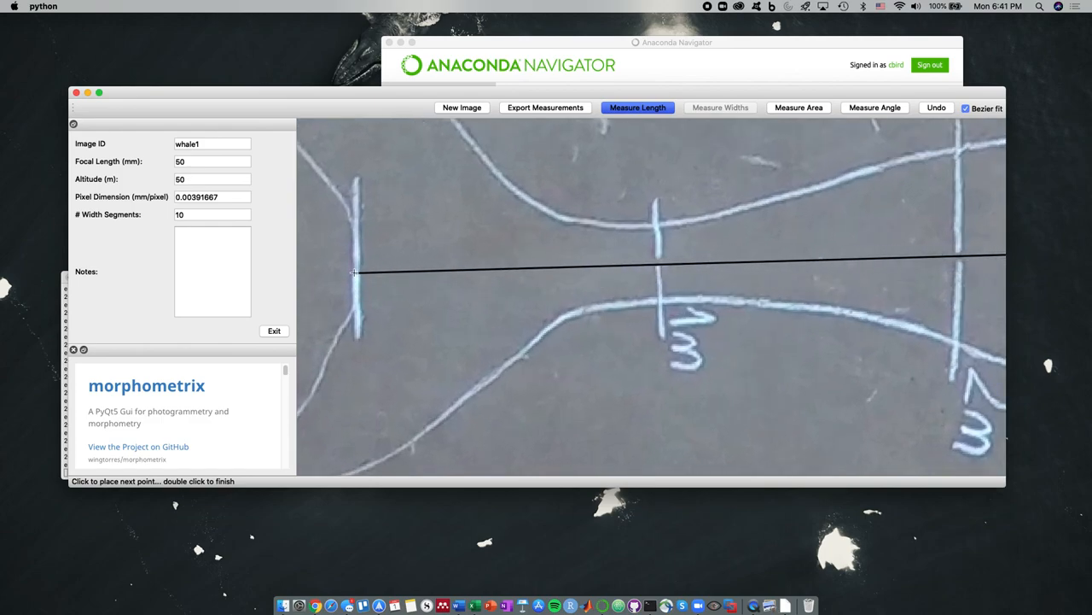
pyautogui.doubleClick(355, 271)
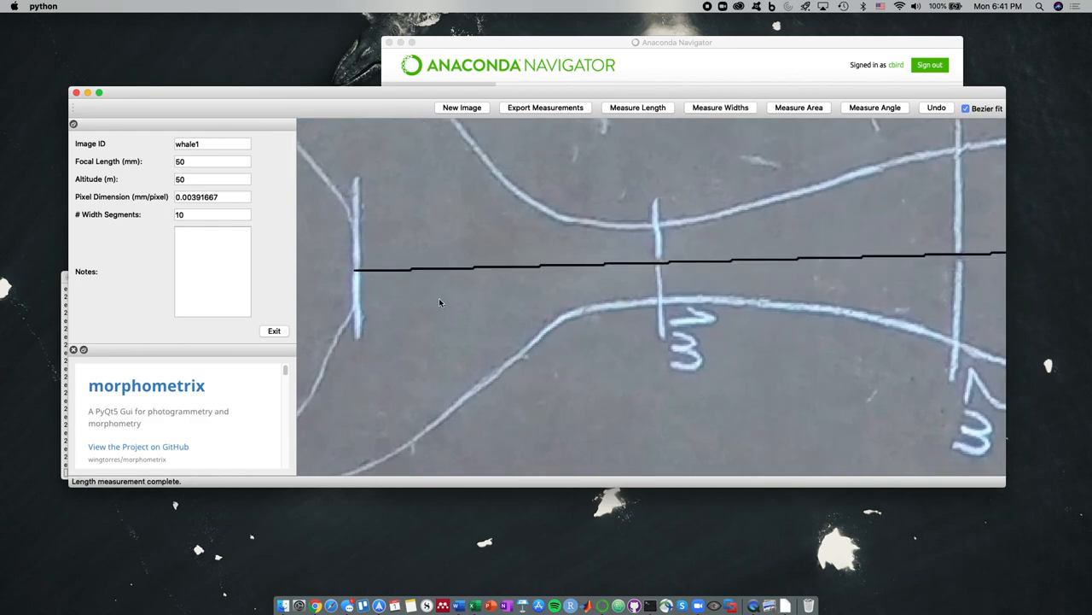
pyautogui.scroll(-10, 783, 397)
pyautogui.scroll(-5, 828, 412)
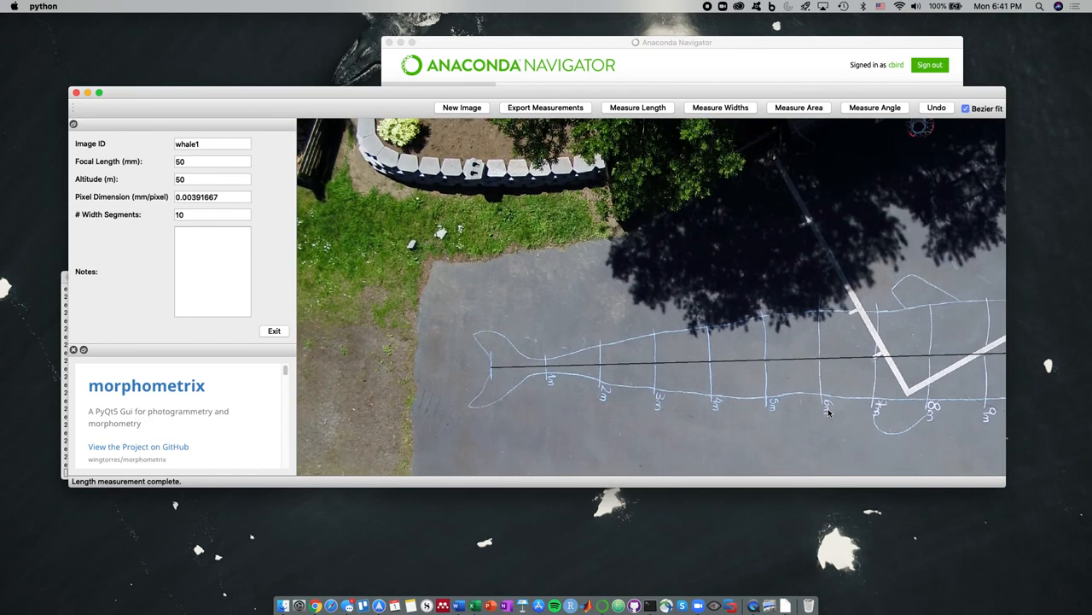
pyautogui.scroll(-3, 837, 400)
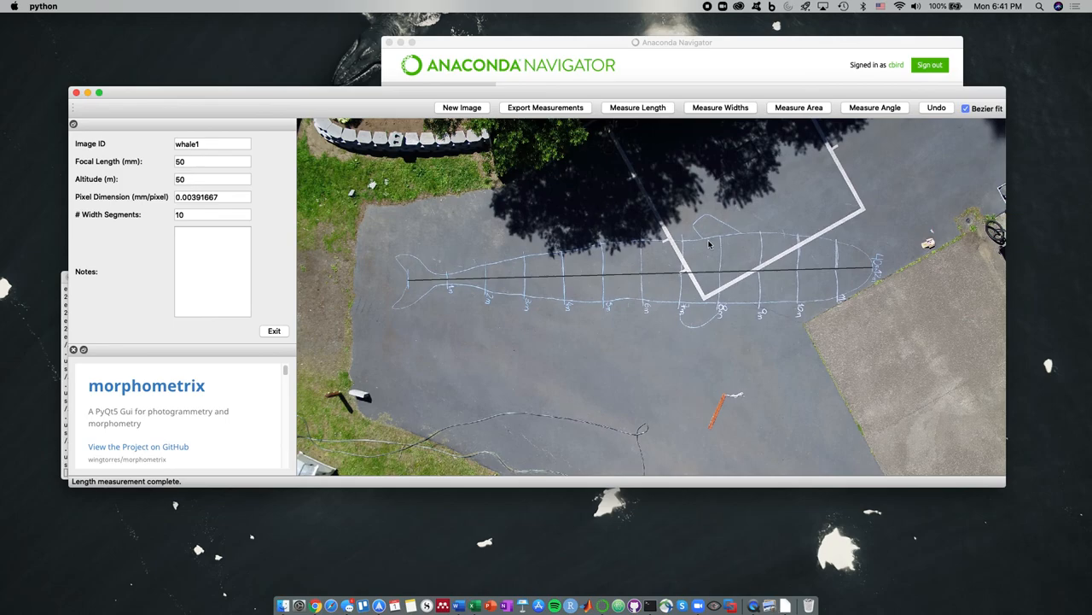
pyautogui.scroll(2, 865, 290)
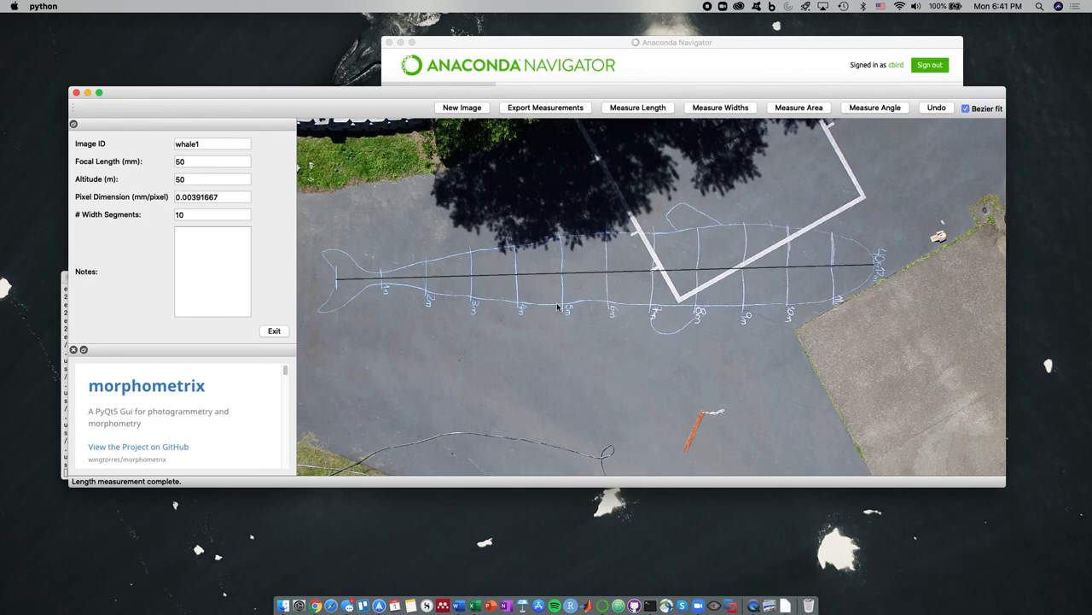
# Start Measure Widths and mark upper and lower outline points on the first three guides
pyautogui.click(699, 109)
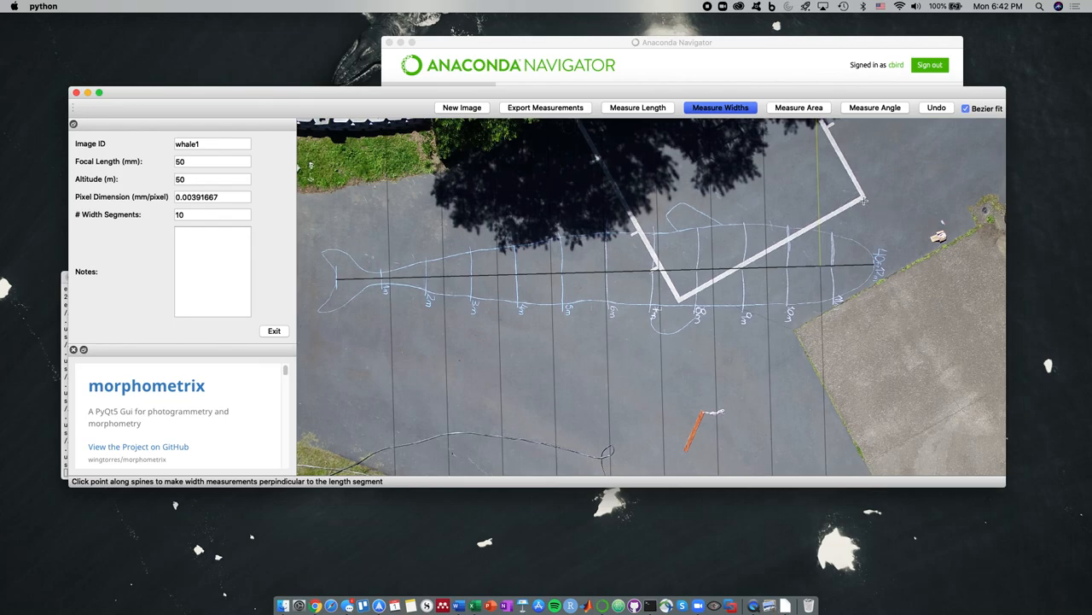
pyautogui.scroll(2, 862, 203)
pyautogui.scroll(2, 803, 250)
pyautogui.scroll(-2, 804, 250)
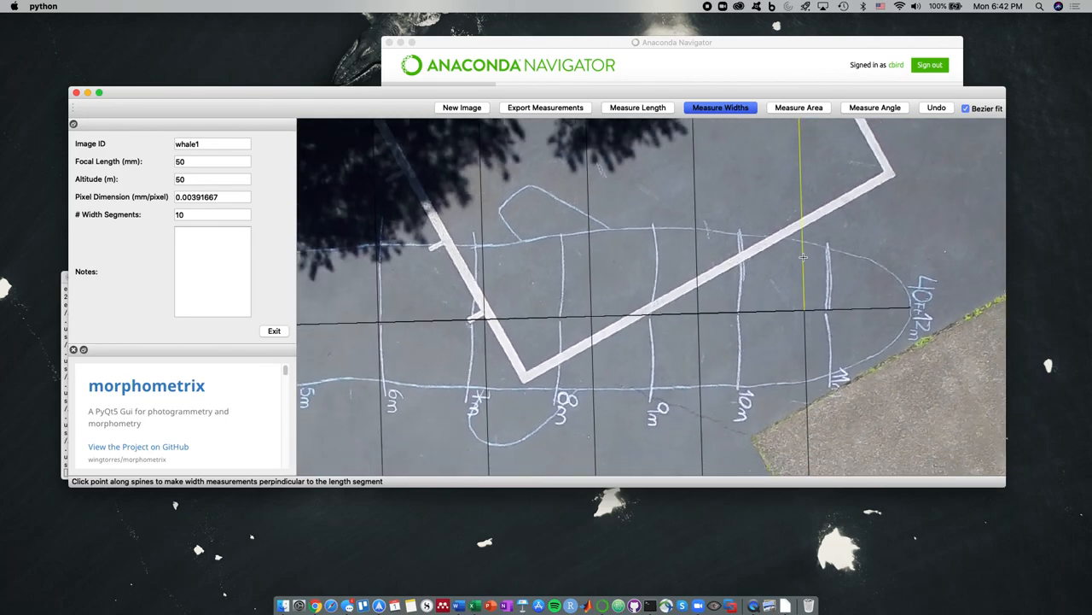
pyautogui.scroll(3, 795, 250)
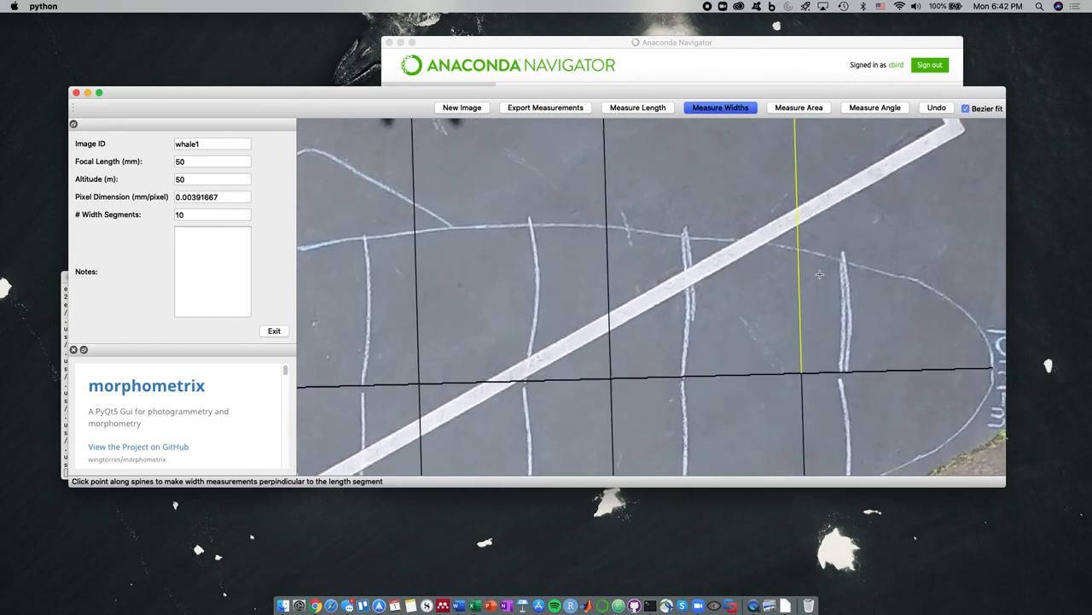
pyautogui.click(796, 250)
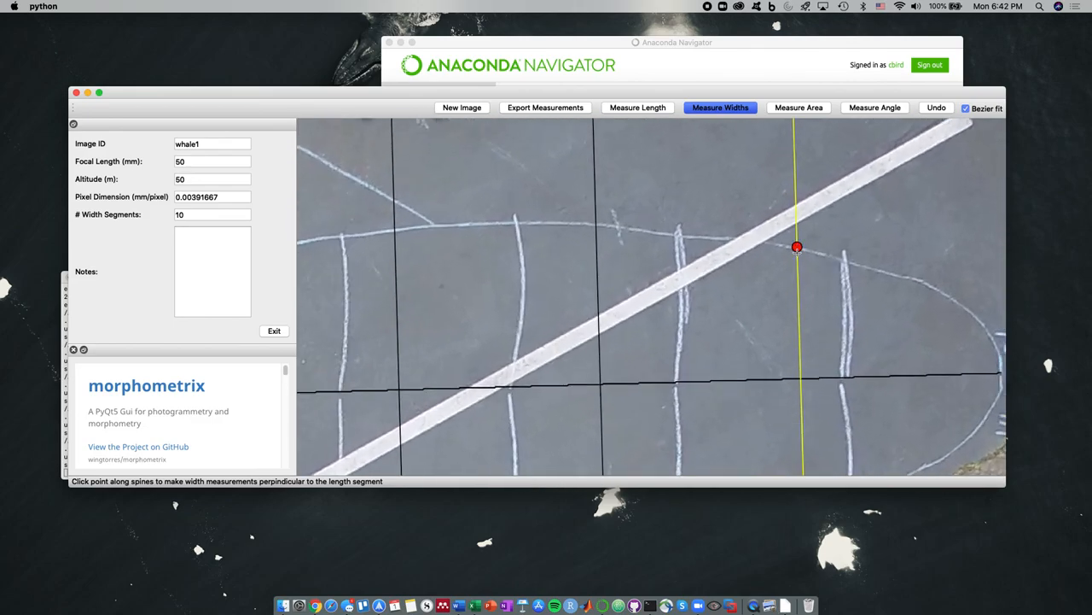
pyautogui.scroll(-5, 796, 256)
pyautogui.scroll(5, 803, 440)
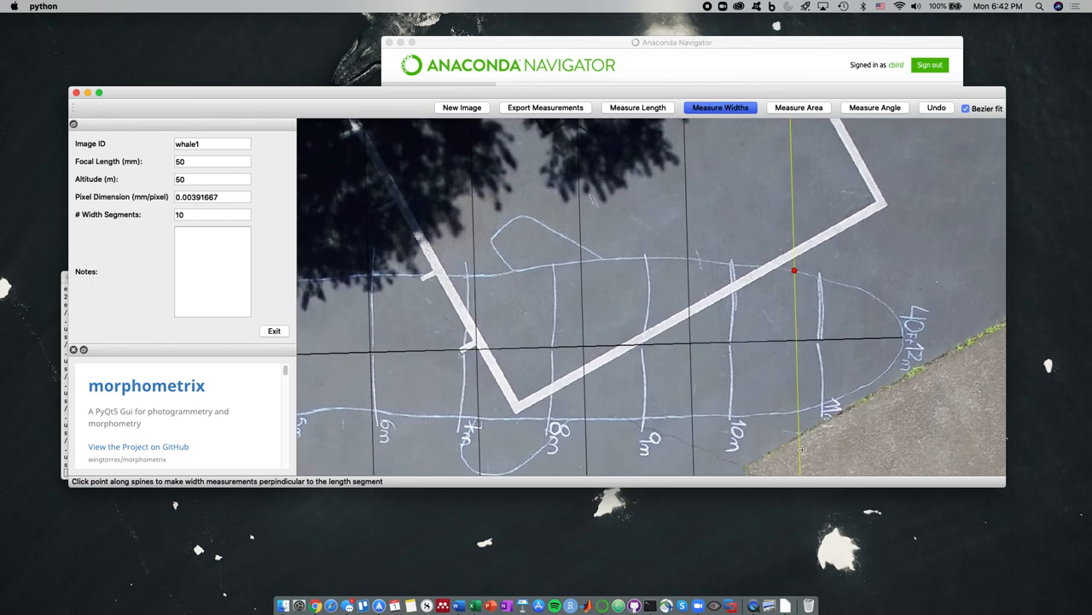
pyautogui.click(794, 407)
pyautogui.scroll(-4, 789, 403)
pyautogui.click(644, 232)
pyautogui.click(647, 376)
pyautogui.click(547, 234)
pyautogui.click(551, 377)
# Mark upper and lower outline points on the remaining guides through to the last one
pyautogui.click(449, 247)
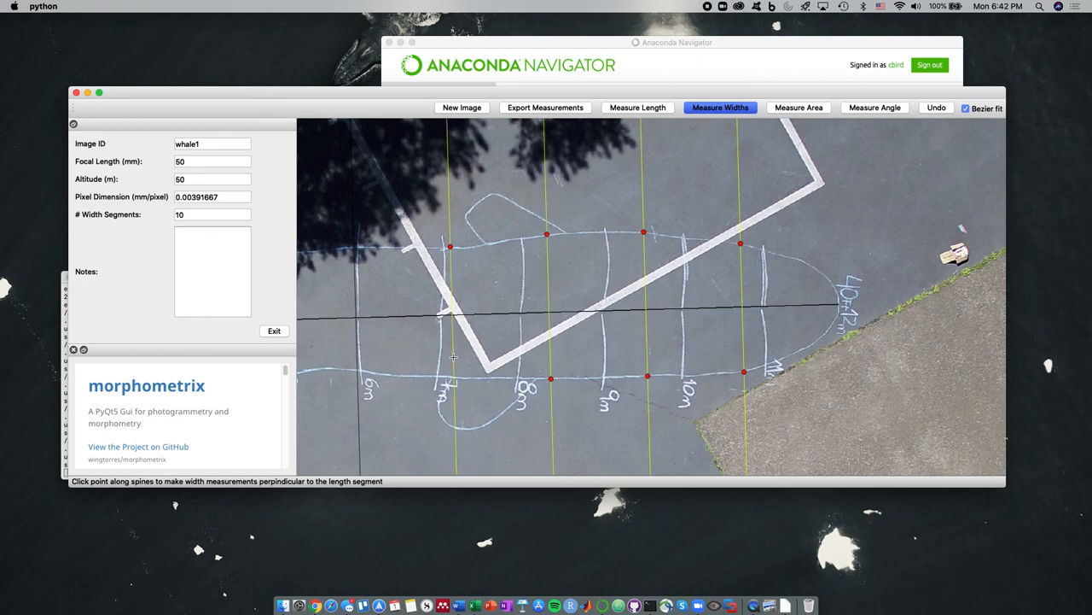
pyautogui.click(453, 378)
pyautogui.click(354, 246)
pyautogui.click(356, 370)
pyautogui.scroll(-5, 357, 370)
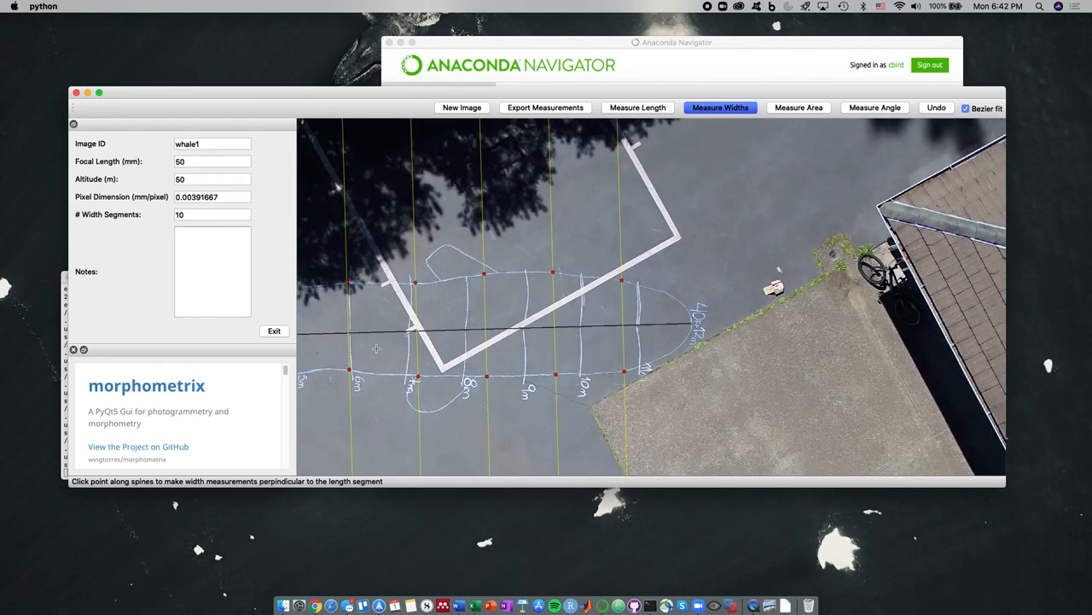
pyautogui.scroll(4, 478, 254)
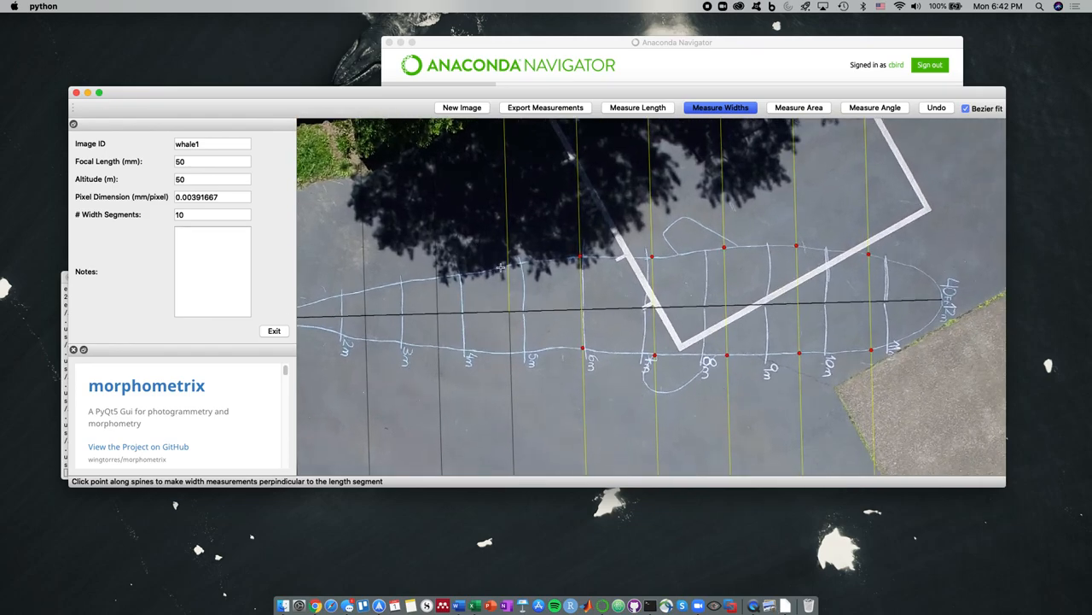
pyautogui.click(508, 263)
pyautogui.click(510, 354)
pyautogui.click(435, 275)
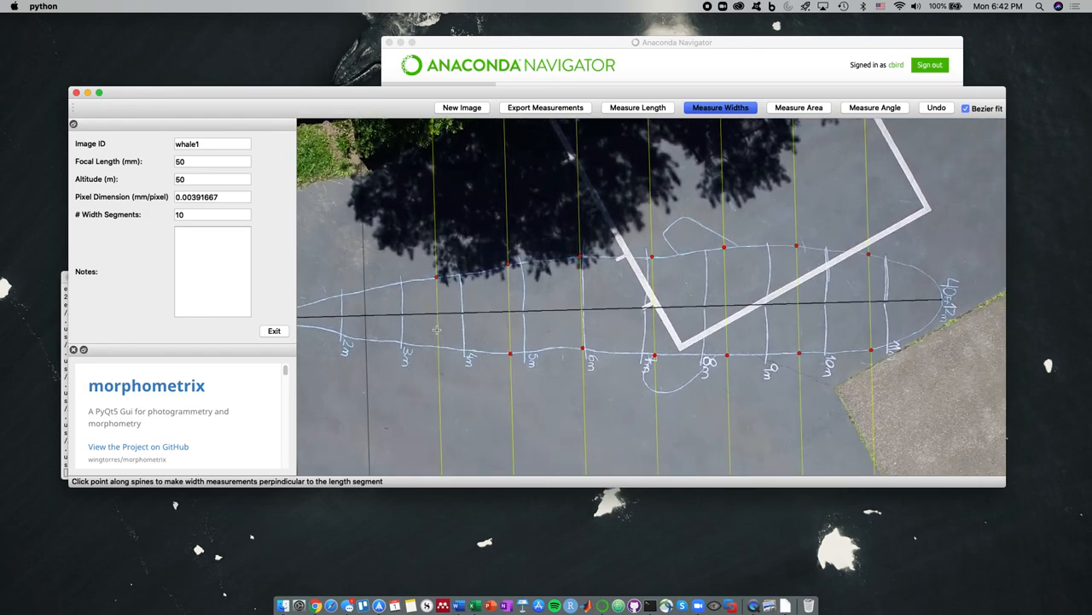
pyautogui.click(438, 347)
pyautogui.click(365, 292)
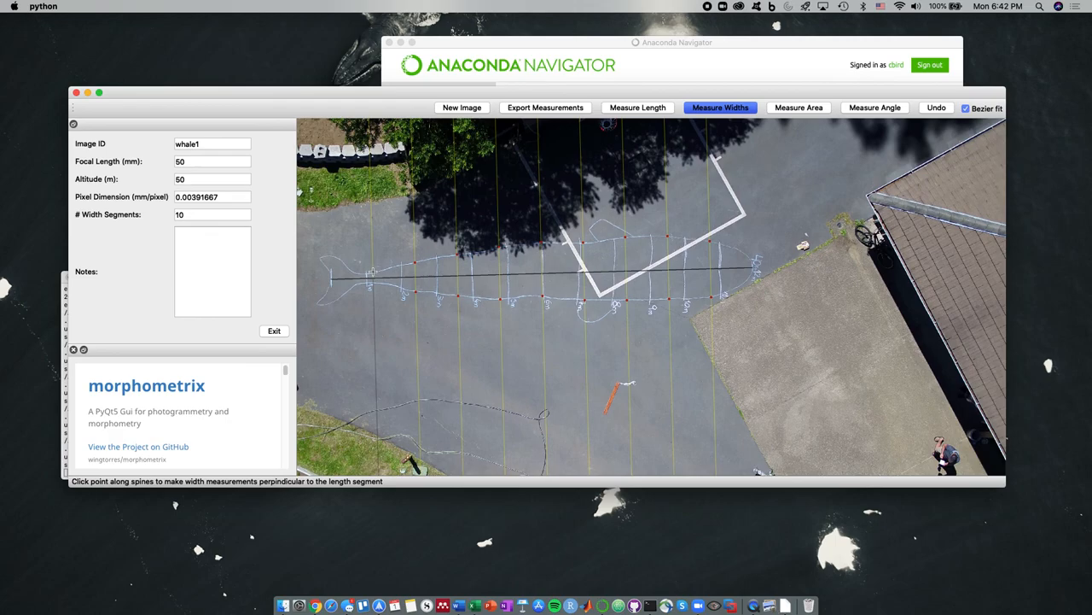
pyautogui.scroll(3, 373, 271)
pyautogui.click(381, 275)
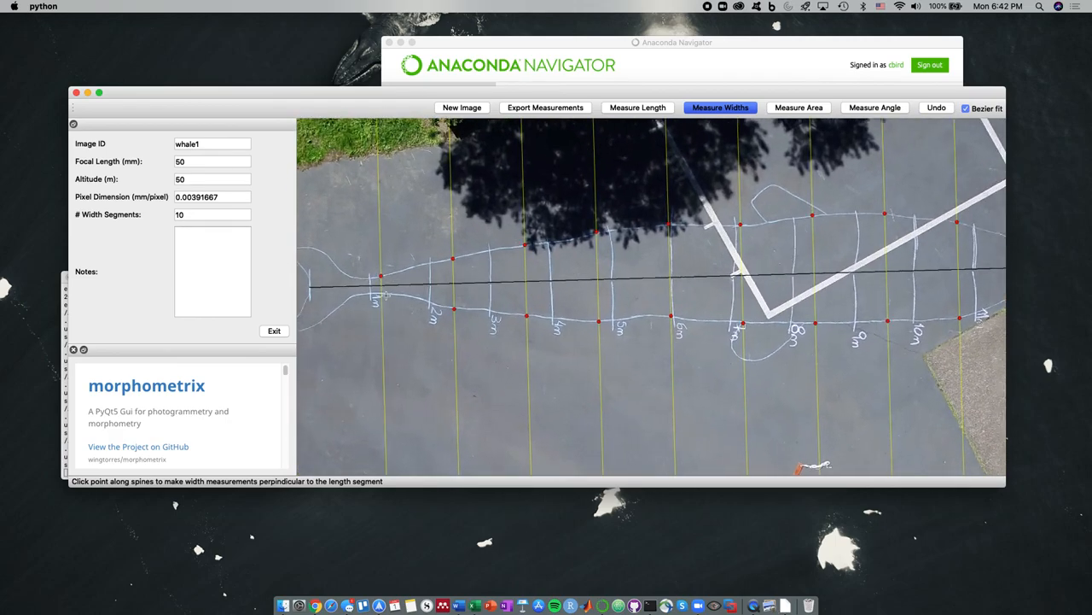
pyautogui.click(382, 295)
pyautogui.scroll(-5, 531, 332)
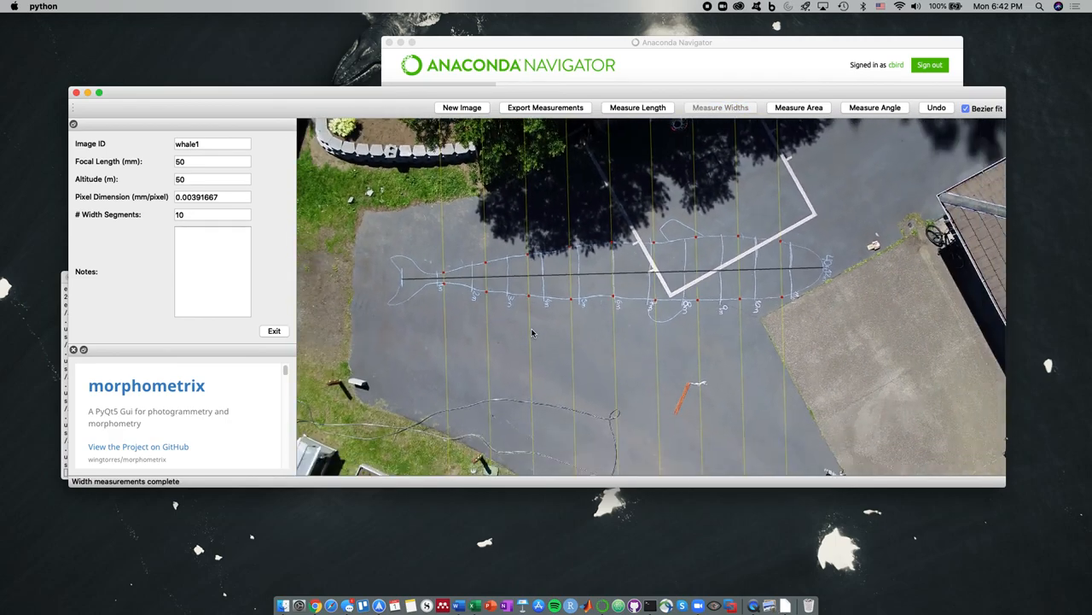
# Add a length named fluk spanning the tail flukes from one tip to the other
pyautogui.click(655, 109)
pyautogui.write('fluke')
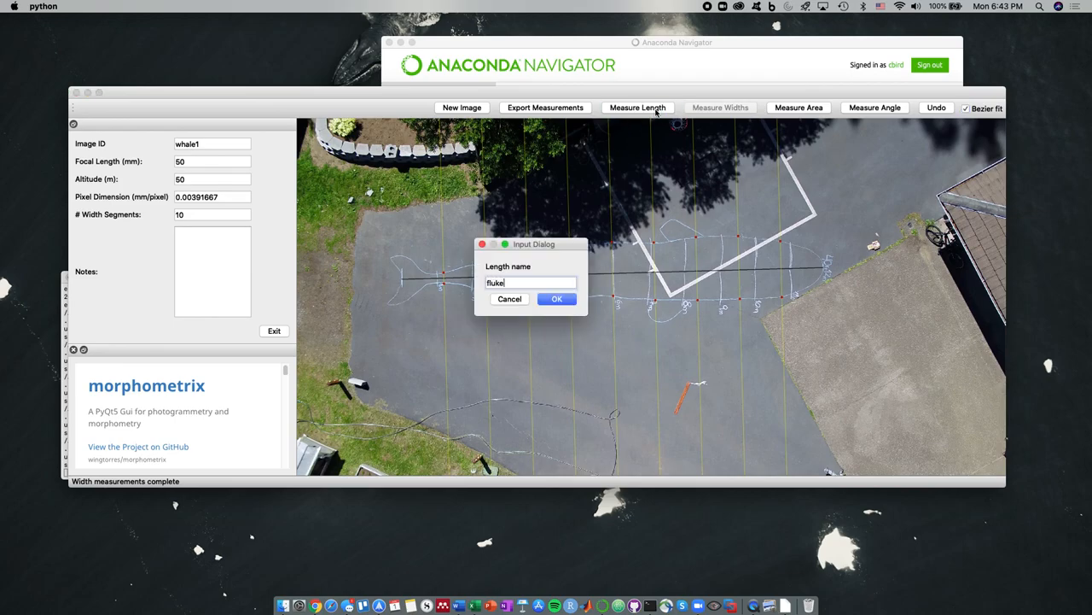
pyautogui.press('Return')
pyautogui.scroll(5, 404, 284)
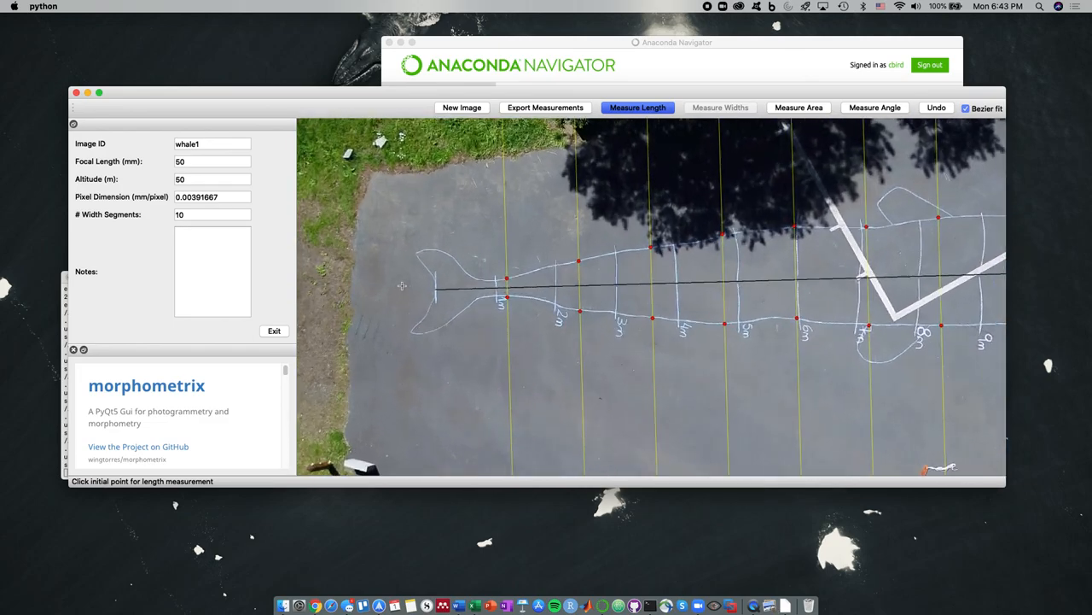
pyautogui.scroll(3, 403, 284)
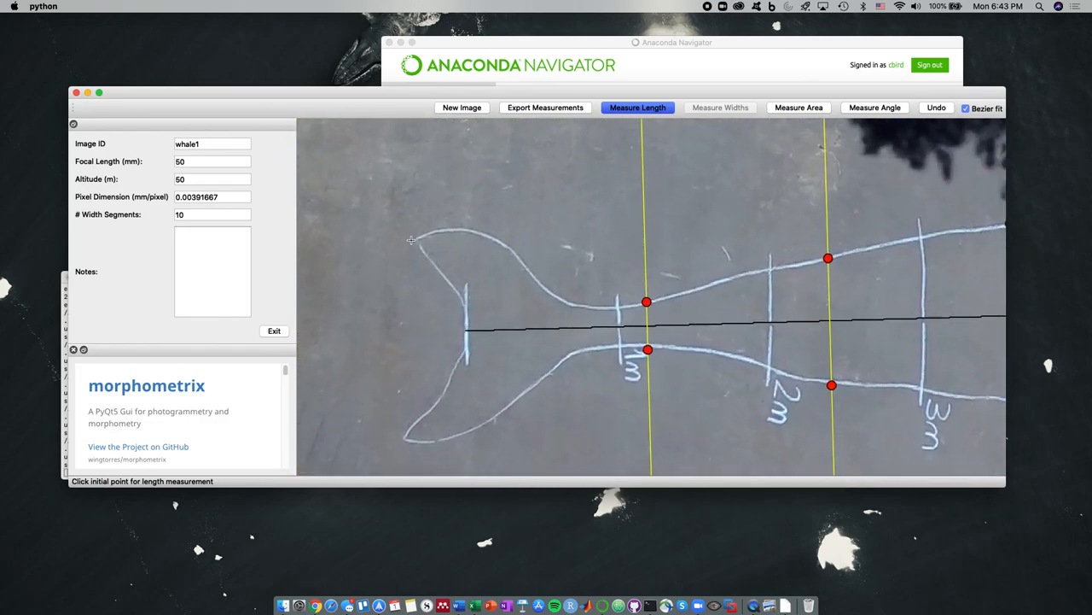
pyautogui.click(416, 239)
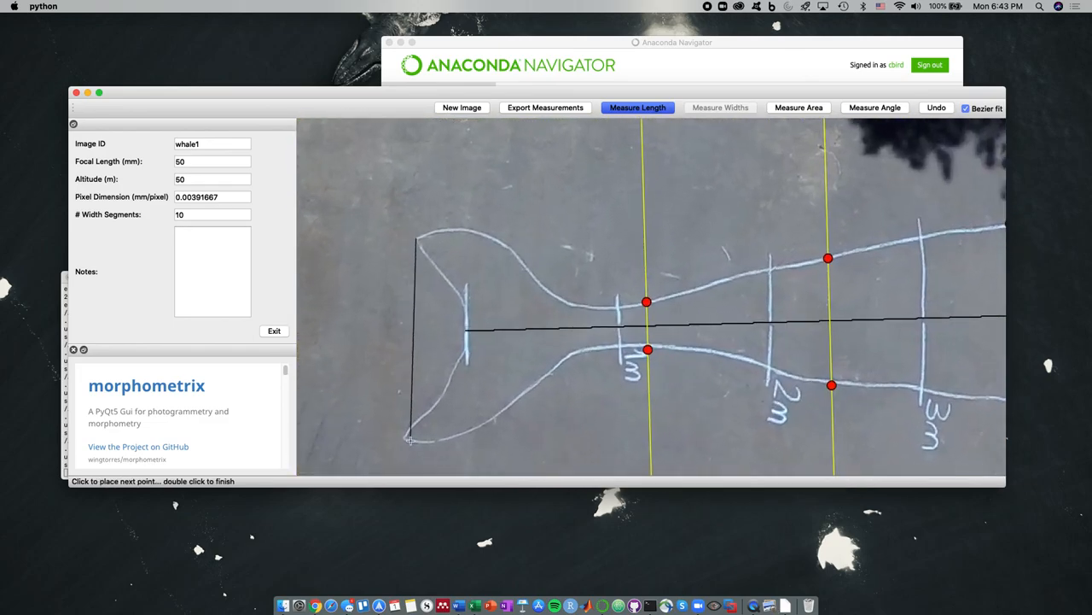
pyautogui.doubleClick(403, 438)
pyautogui.scroll(-8, 404, 427)
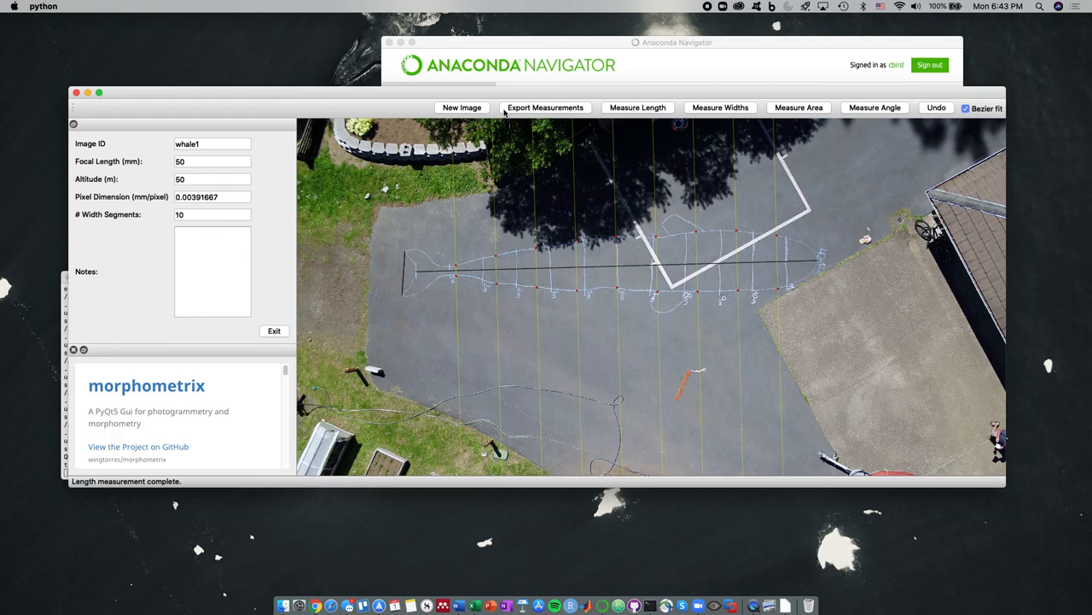
# Export the 200528_O_F1_vlc00008 measurements, then open 200528_O_F1_vlc00009.png
pyautogui.click(557, 111)
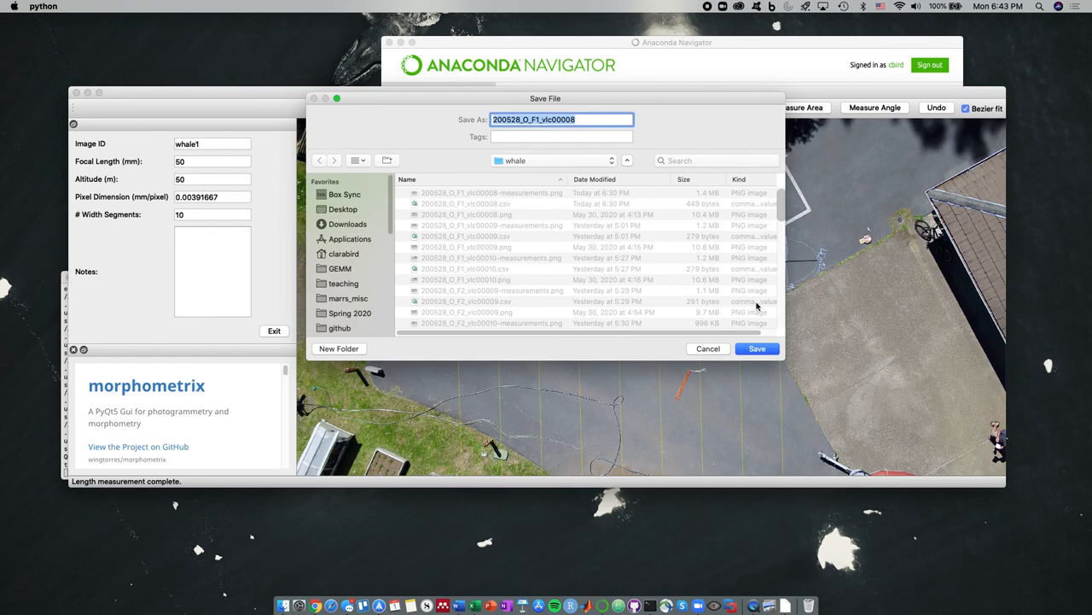
pyautogui.click(756, 349)
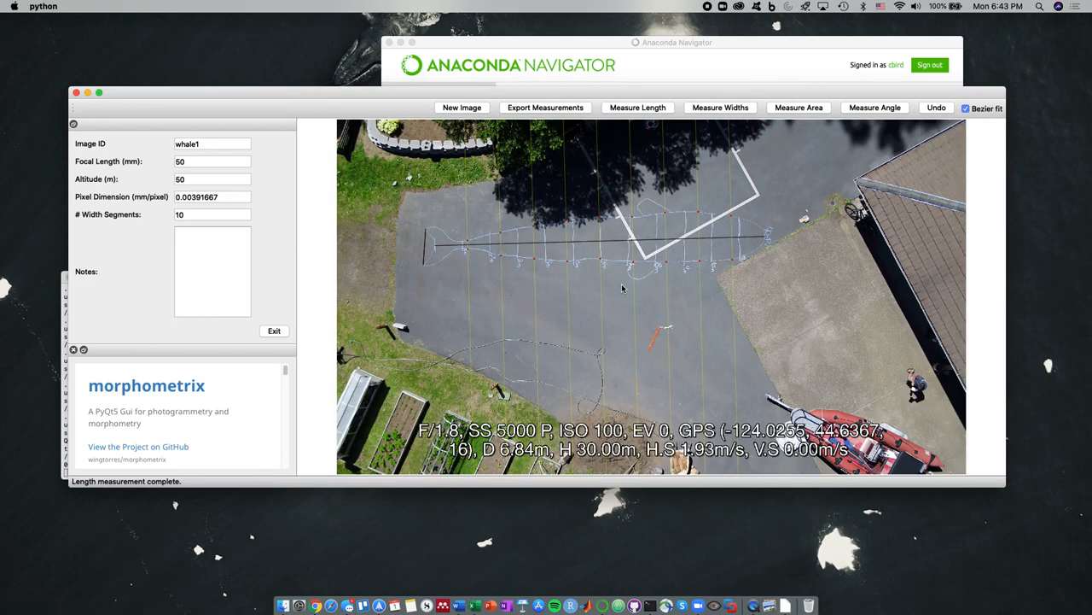
pyautogui.click(474, 111)
pyautogui.click(516, 193)
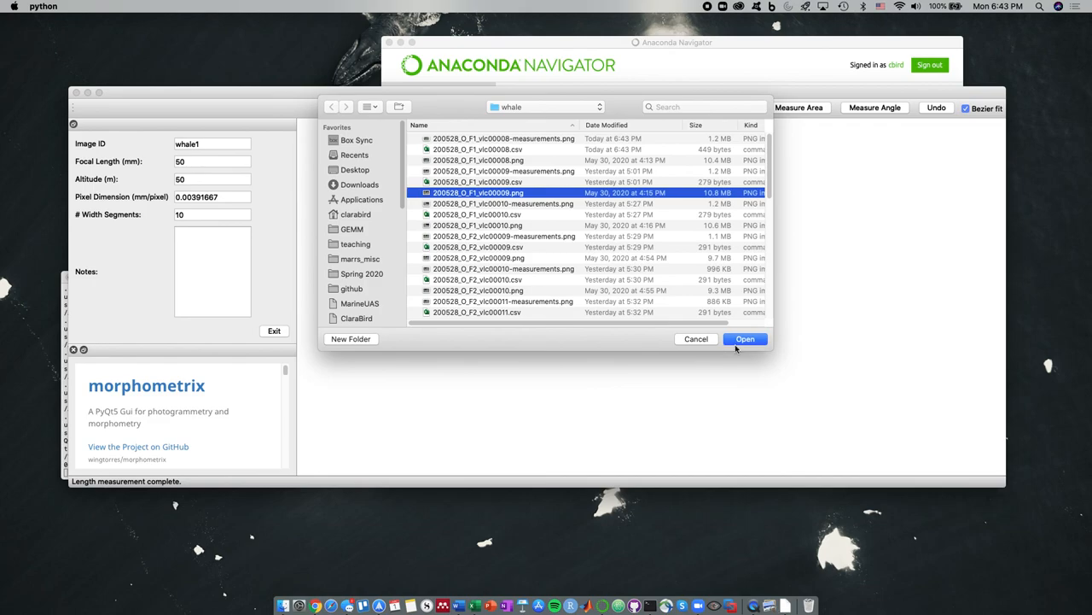
pyautogui.click(736, 341)
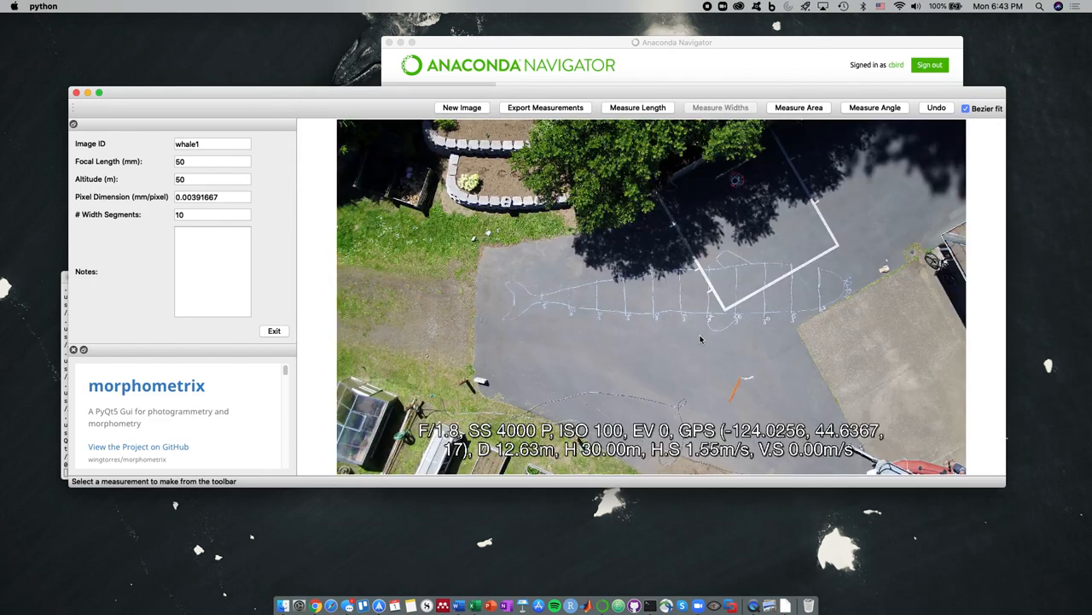